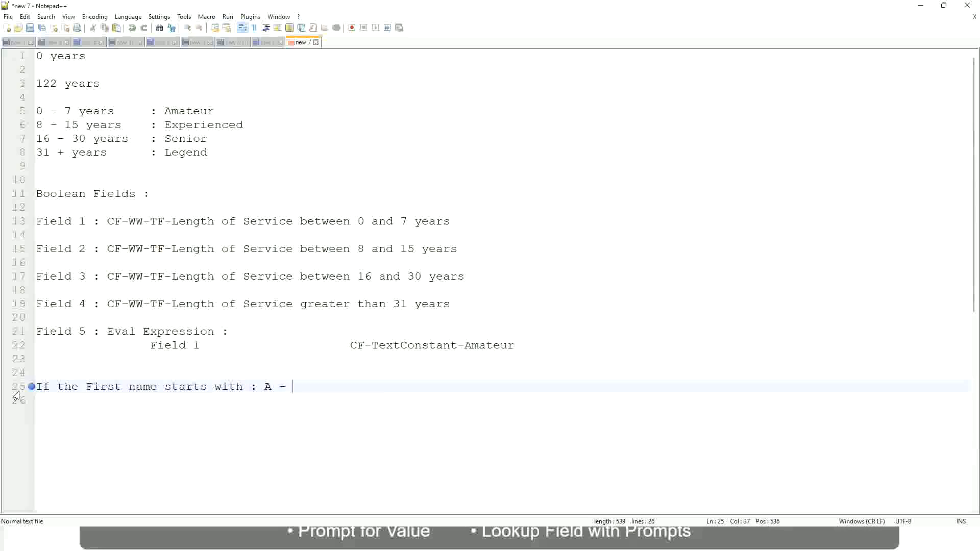
Complete the first-name rule on line 25 as "A - G :" with the label A Listers.
type("G")
type(":")
key("Tab")
type("A lI")
key("BackSpace")
key("BackSpace")
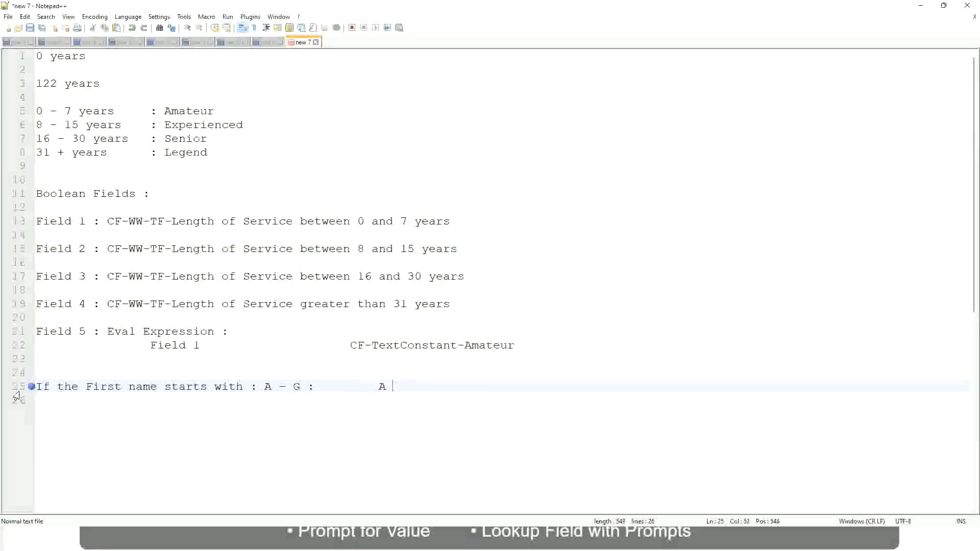
type("Listers")
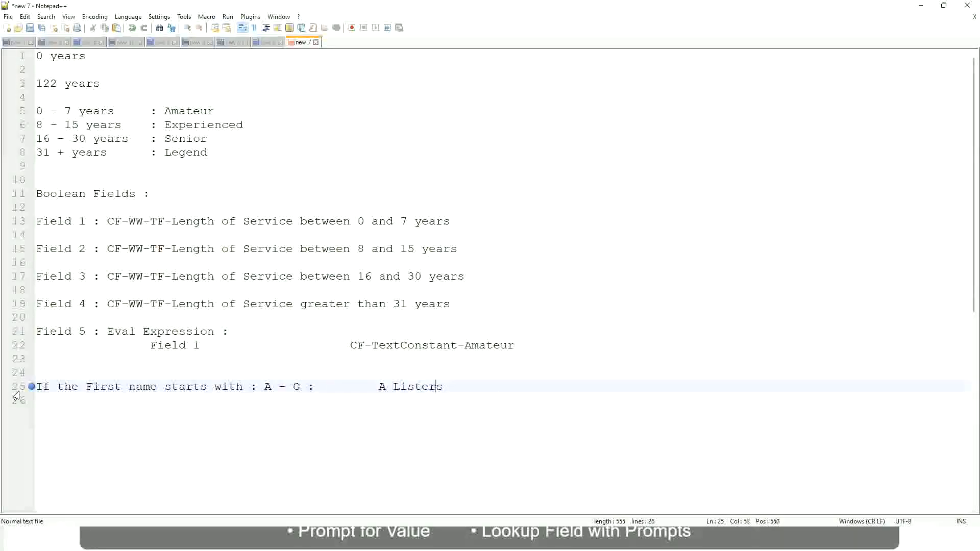
Enclose the A Listers label in double quotes and add a new line below it.
key("Left")
key("Left")
key("Left")
key("Left")
key("Left")
key("Left")
key("Left")
key("Left")
type("\"")
key("Left")
key("Left")
key("BackSpace")
key("Right")
key("Right")
key("Right")
key("Right")
key("Right")
key("Right")
key("Right")
key("Right")
key("Right")
key("Return")
key("BackSpace")
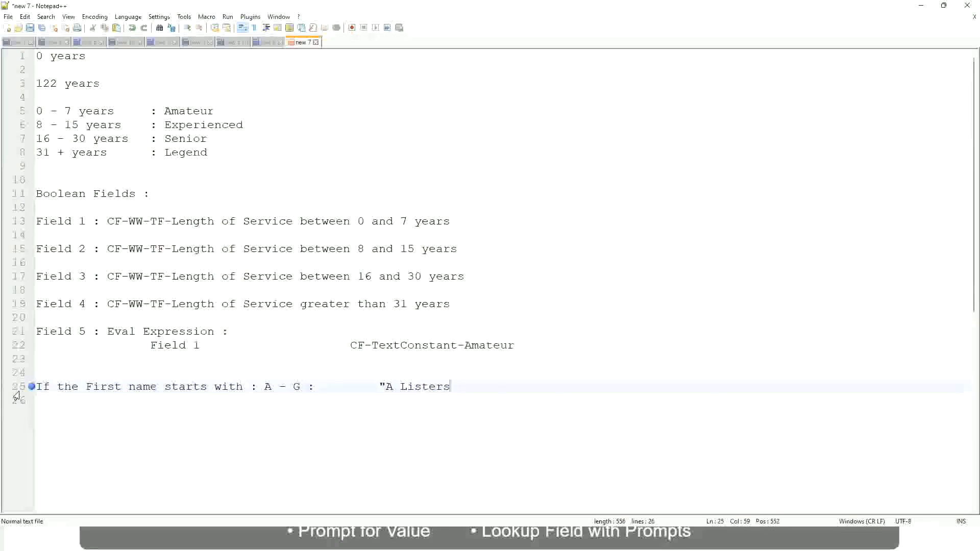
type("\"\"")
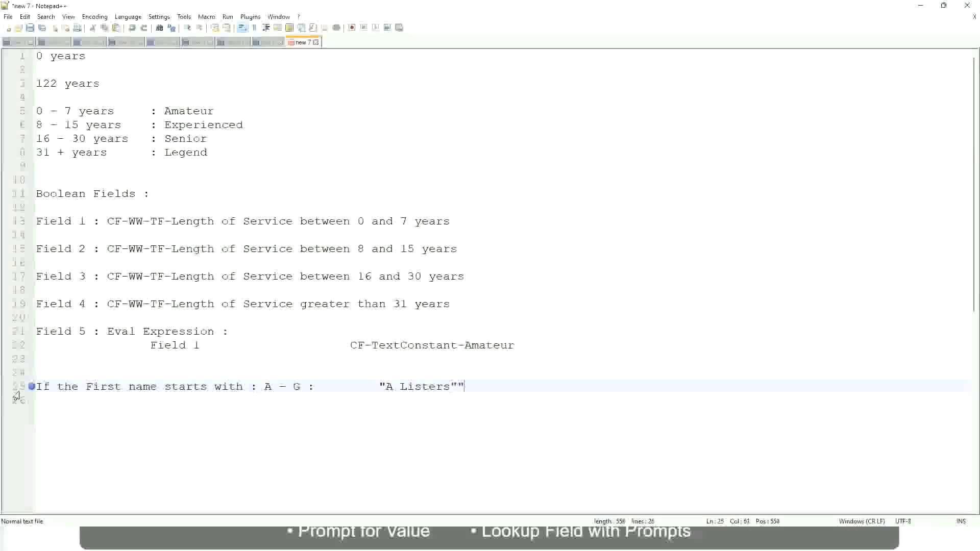
key("BackSpace")
key("Return")
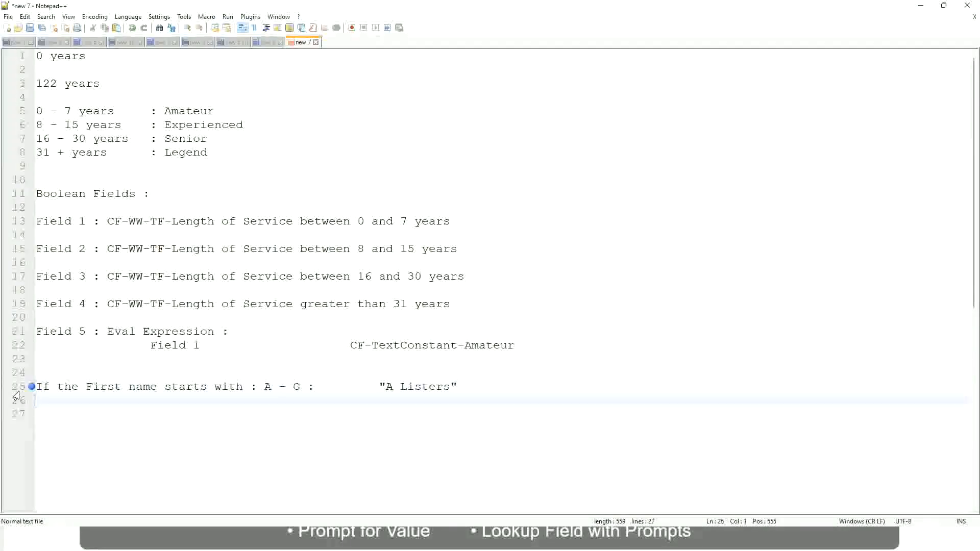
Add a rule line mapping the range "H - P" to the quoted label "His Majesty", aligned with the line above.
type("H -")
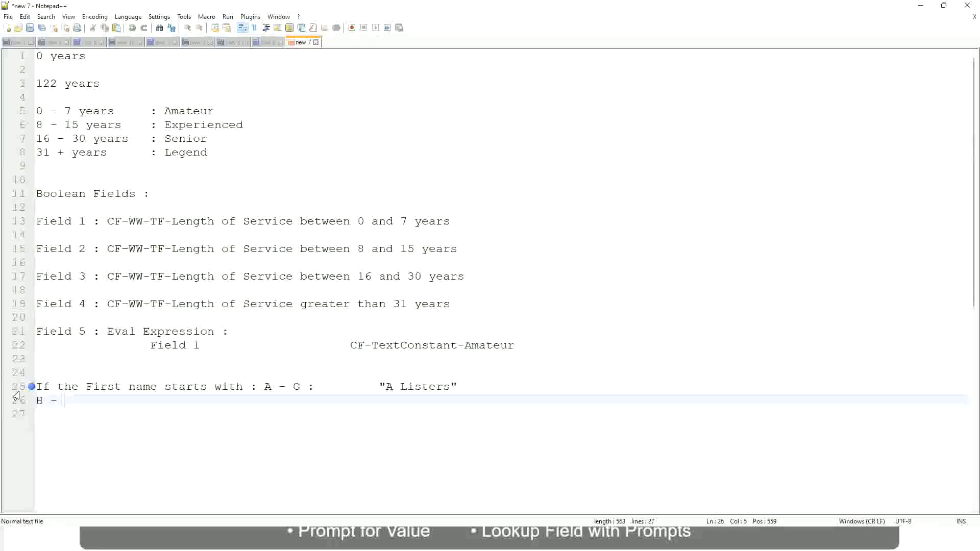
type("P")
key("Tab")
key("Tab")
key("Tab")
key("Tab")
key("Tab")
key("Tab")
key("Tab")
key("Tab")
key("Tab")
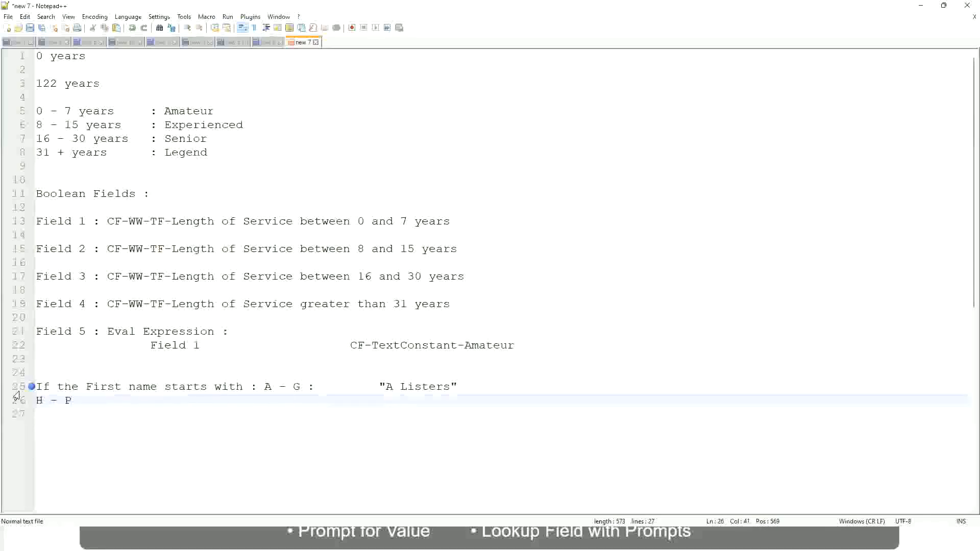
type(":")
key("Tab")
type("\"His Maje")
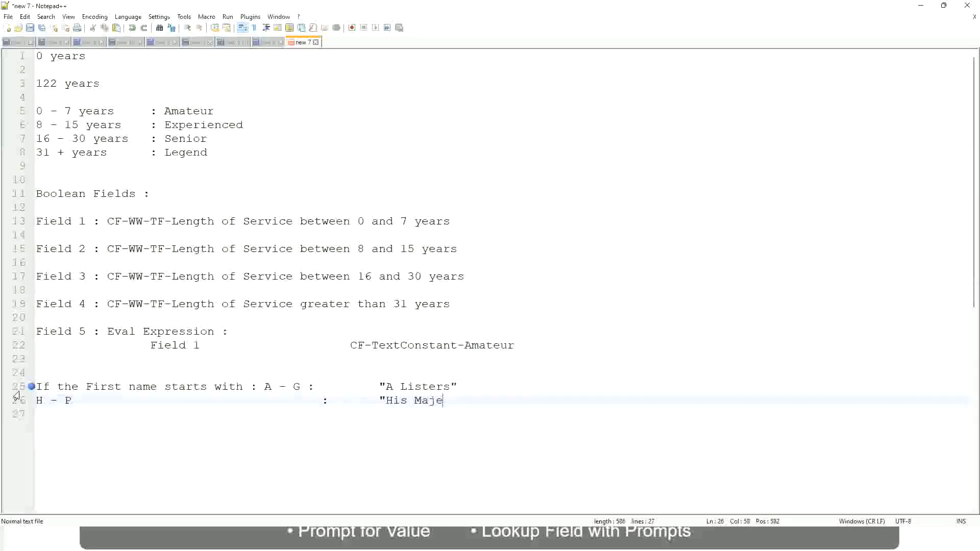
type("sty\"\"")
key("BackSpace")
key("Return")
Add a rule line mapping the range "L - Z" to the quoted label "Lords", aligned with the lines above.
type("L - ")
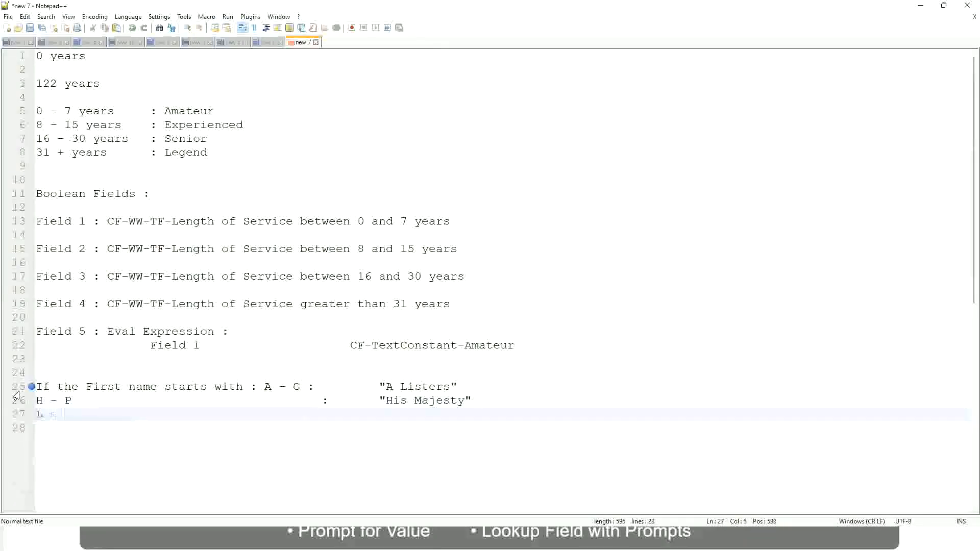
type("Z")
key("Tab")
key("Tab")
key("Tab")
key("Tab")
key("Tab")
key("Tab")
key("Tab")
key("Tab")
key("Tab")
type(":")
key("Tab")
type("\"\"Lords\"\"")
key("BackSpace")
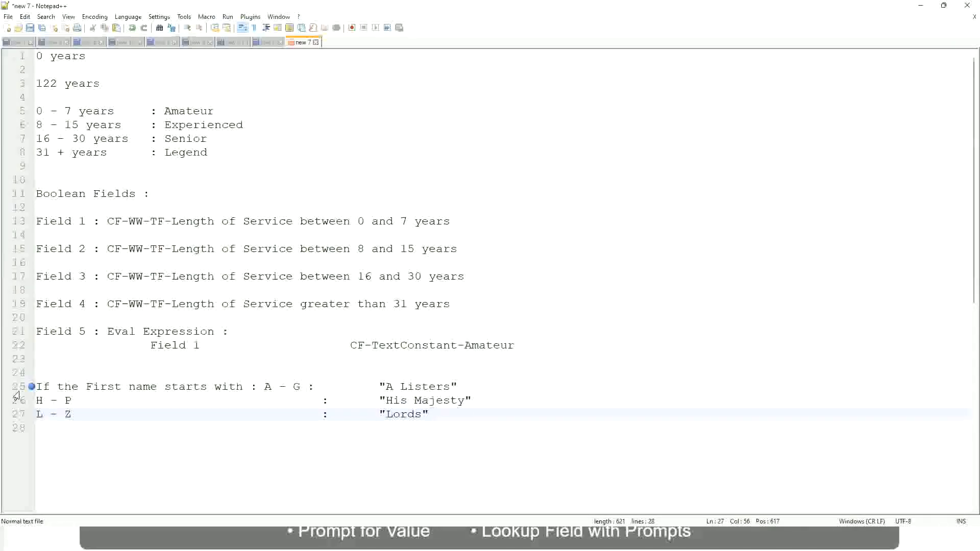
Replace all three first-name rule lines with a new line beginning with "If".
left_click(422, 414)
key("End")
left_click_drag(425, 414, 458, 387)
left_click(422, 386)
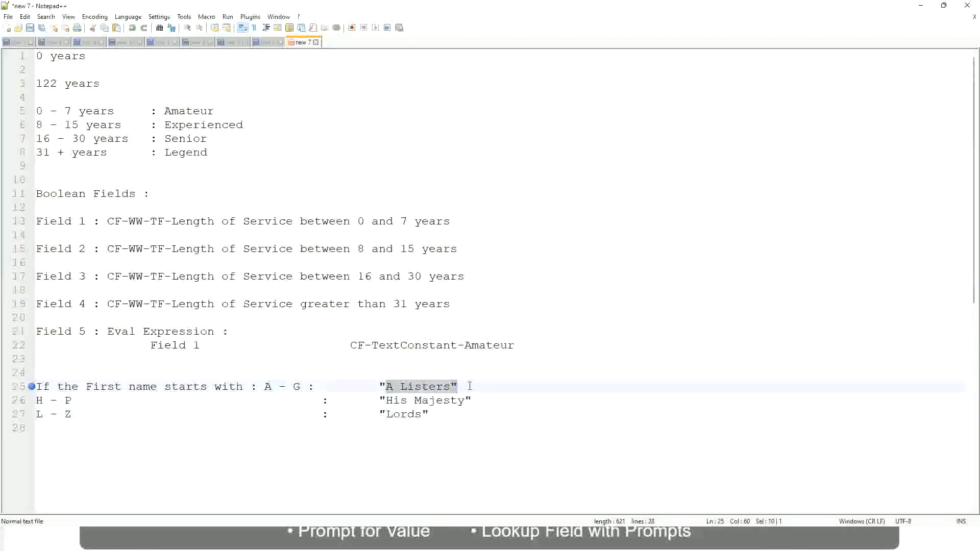
left_click(442, 402)
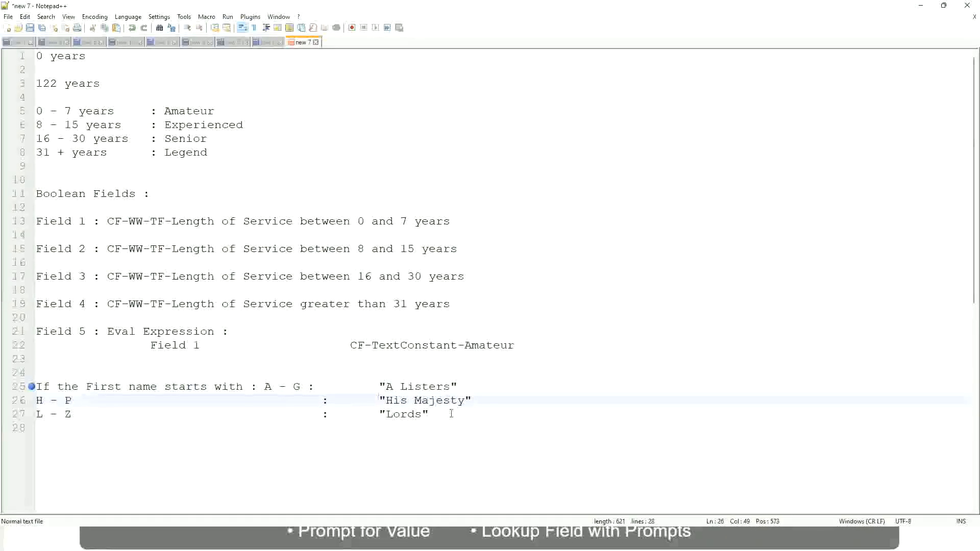
left_click_drag(450, 416, 35, 387)
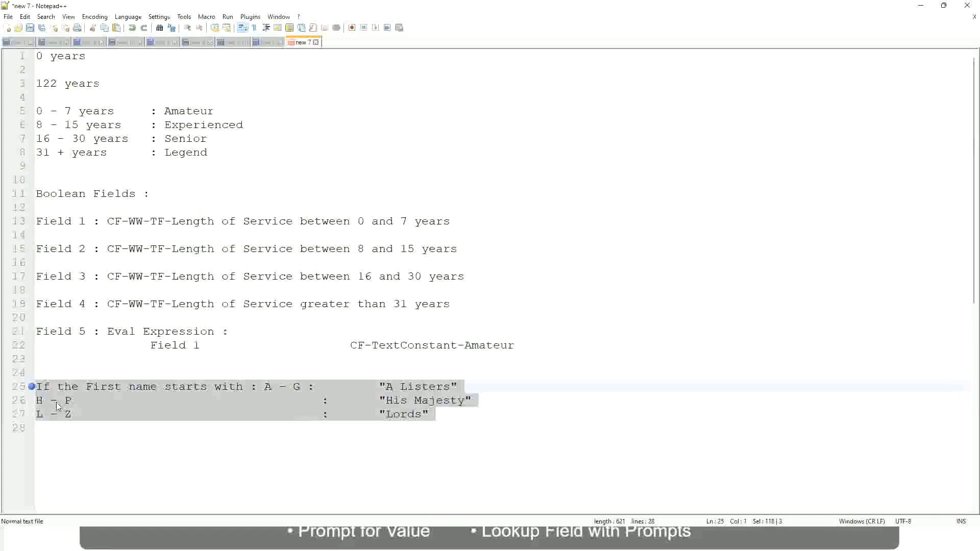
type("If ")
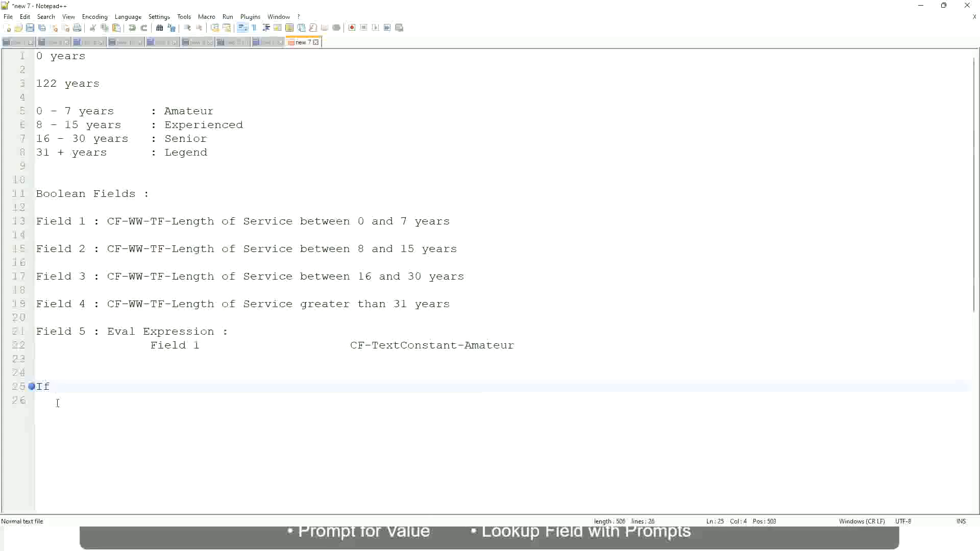
type("Prior Ex")
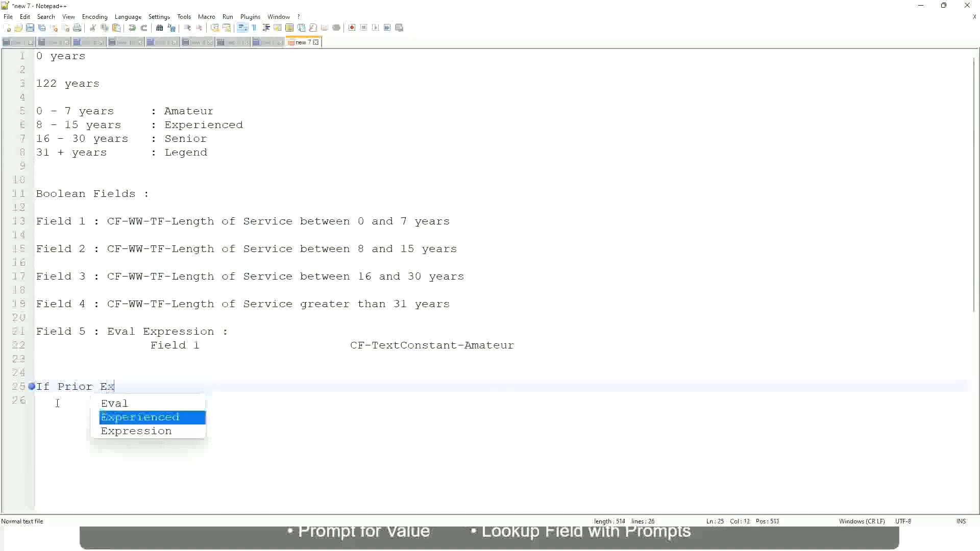
type("perience")
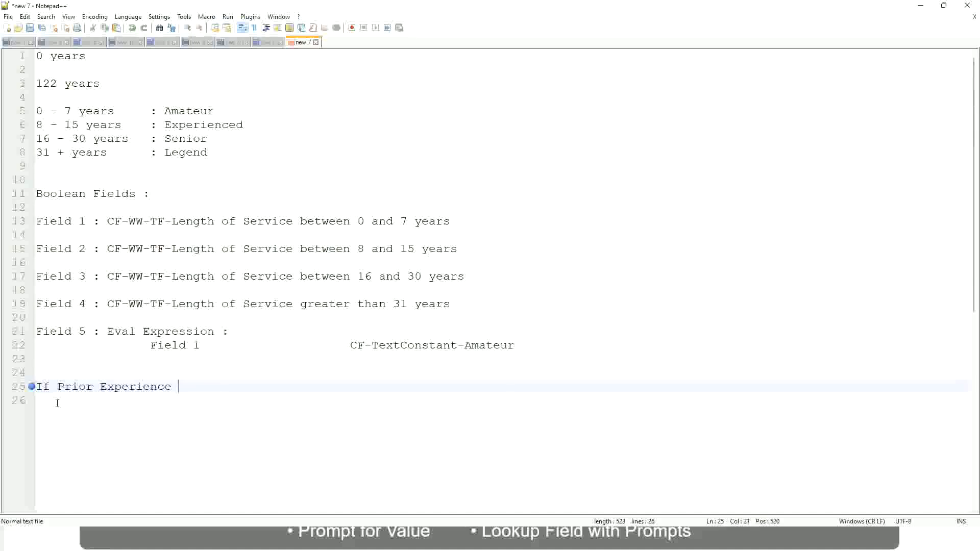
key("BackSpace")
key("BackSpace")
key("BackSpace")
key("BackSpace")
key("BackSpace")
key("BackSpace")
key("BackSpace")
key("BackSpace")
key("BackSpace")
key("BackSpace")
key("BackSpace")
key("BackSpace")
key("BackSpace")
key("BackSpace")
key("BackSpace")
key("BackSpace")
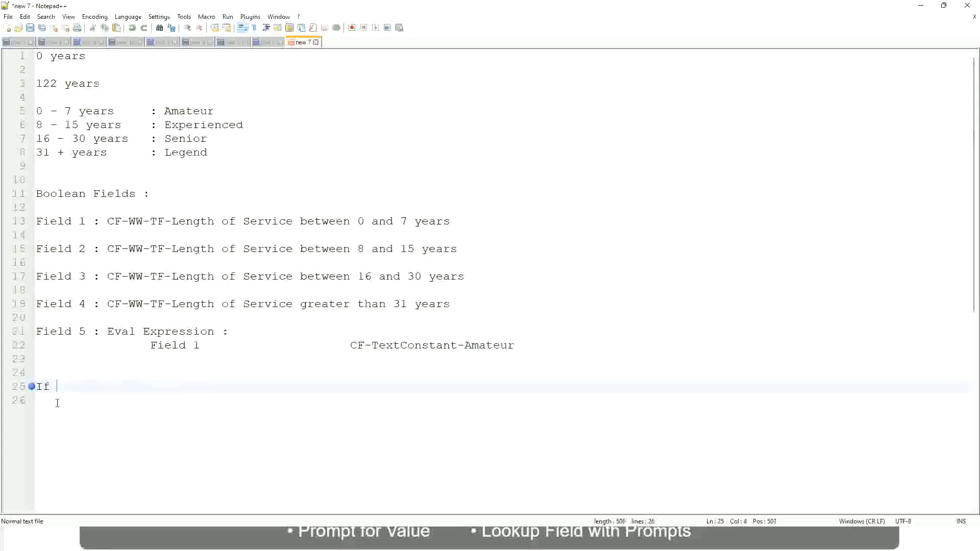
type("Job Profile is ")
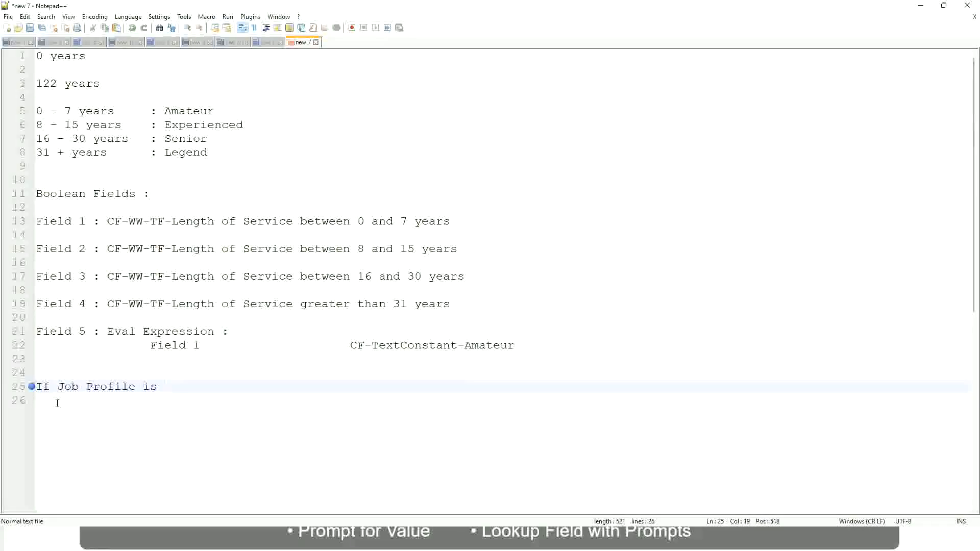
type(": Manager")
key("BackSpace")
key("BackSpace")
key("BackSpace")
key("BackSpace")
key("BackSpace")
key("BackSpace")
key("BackSpace")
key("BackSpace")
key("BackSpace")
key("BackSpace")
key("BackSpace")
key("BackSpace")
key("BackSpace")
key("BackSpace")
key("BackSpace")
key("BackSpace")
key("BackSpace")
key("BackSpace")
key("BackSpace")
key("BackSpace")
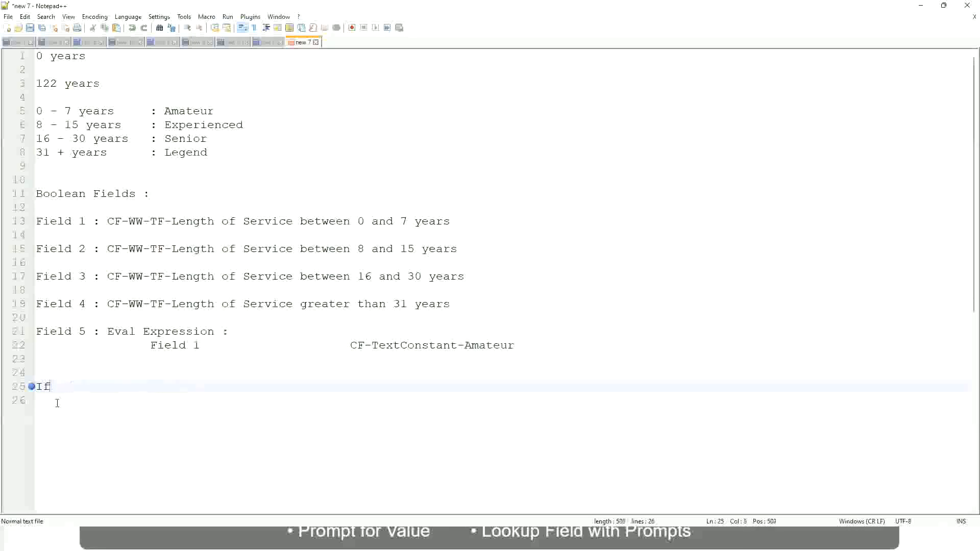
Write the condition on line 25 as "If Management Level is Manager or Above", followed by tab spacing for its outcome.
type("Management ")
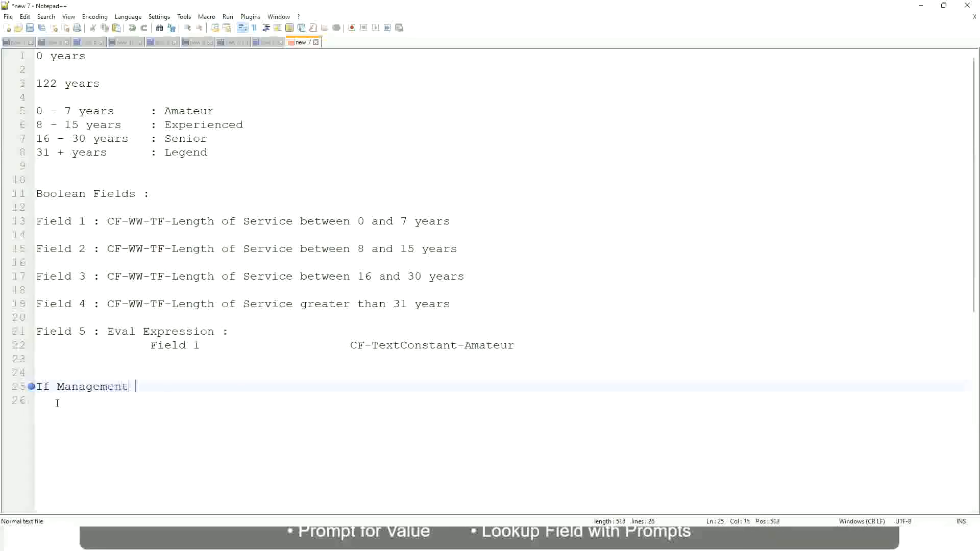
type("Level is Manager or A")
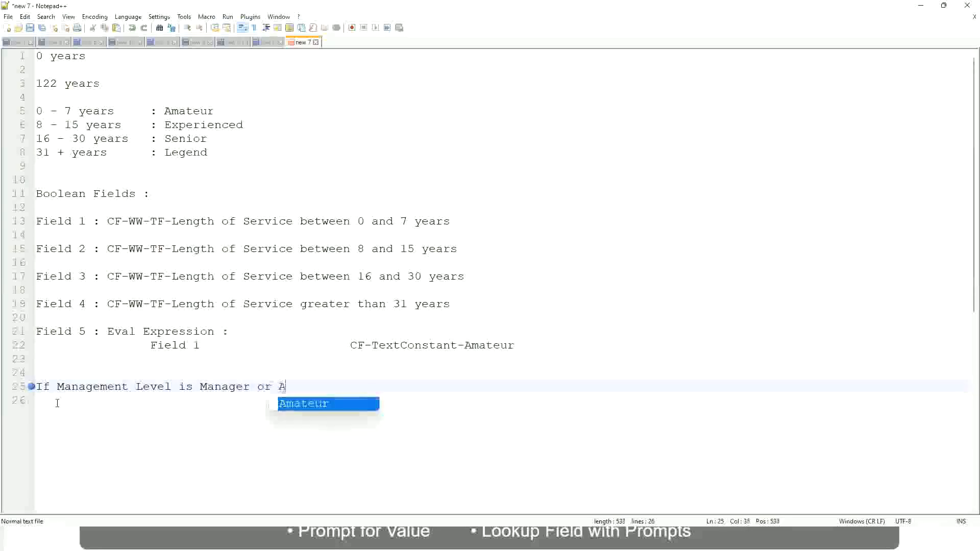
type("bove")
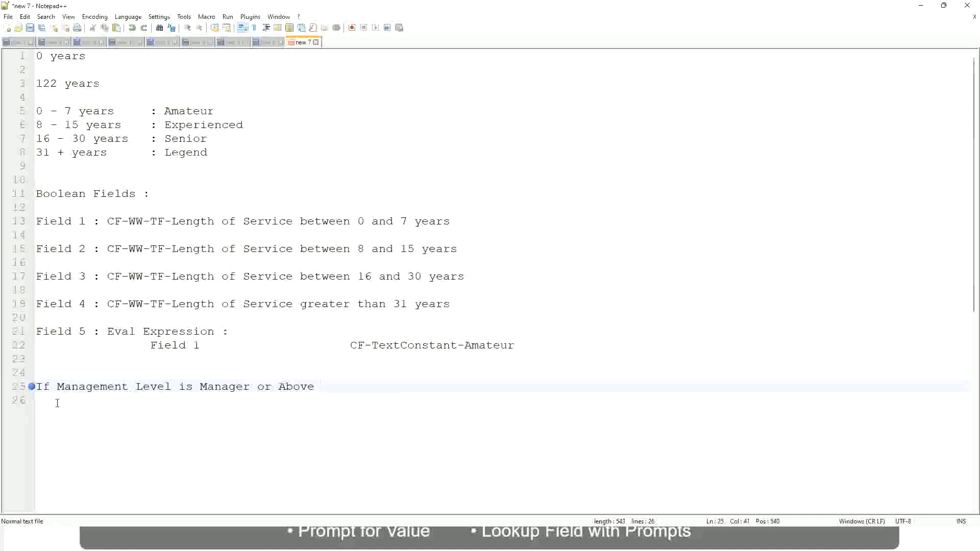
key("Tab")
key("Tab")
key("Tab")
key("Tab")
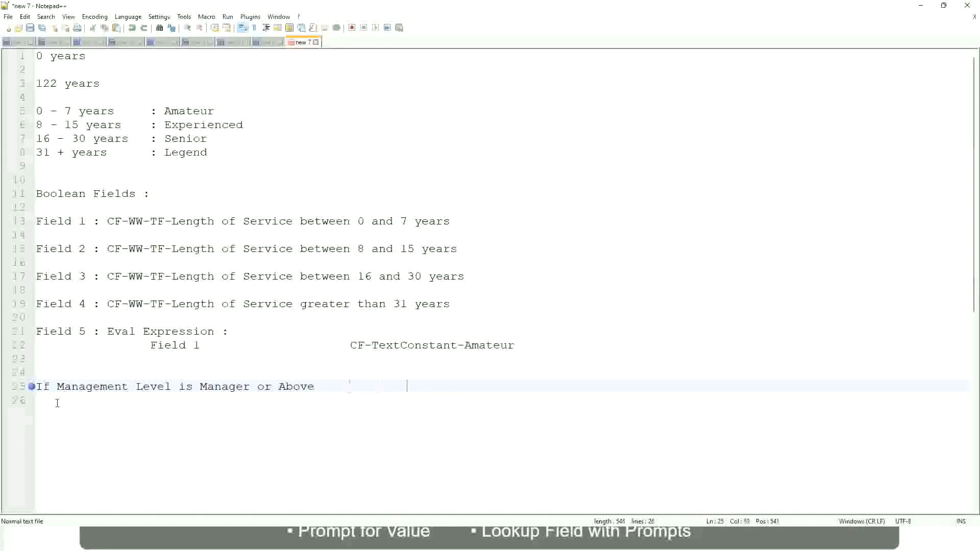
key("Tab")
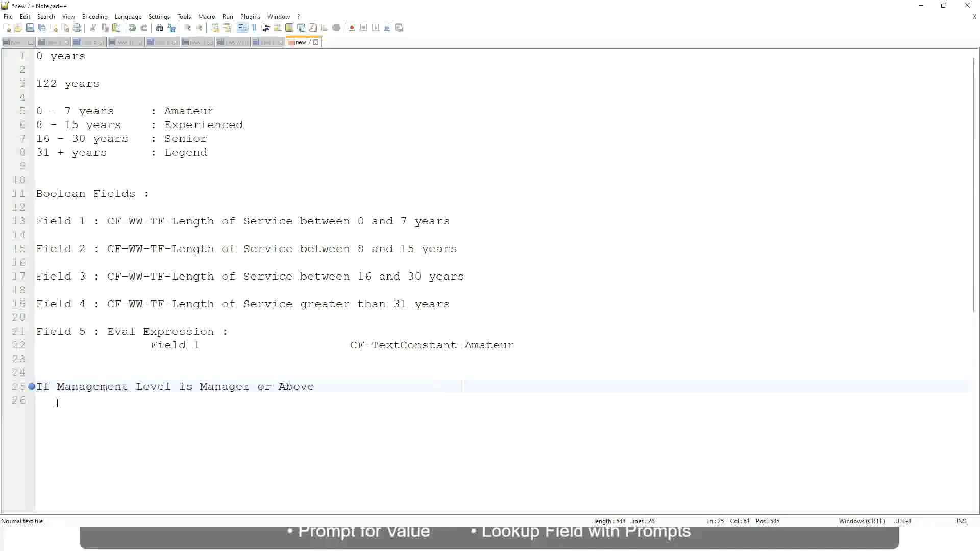
Enter "Proposed Allowance Plan : Car Allowance" as the outcome of the Manager rule.
type("Proposed")
type("Allowance ")
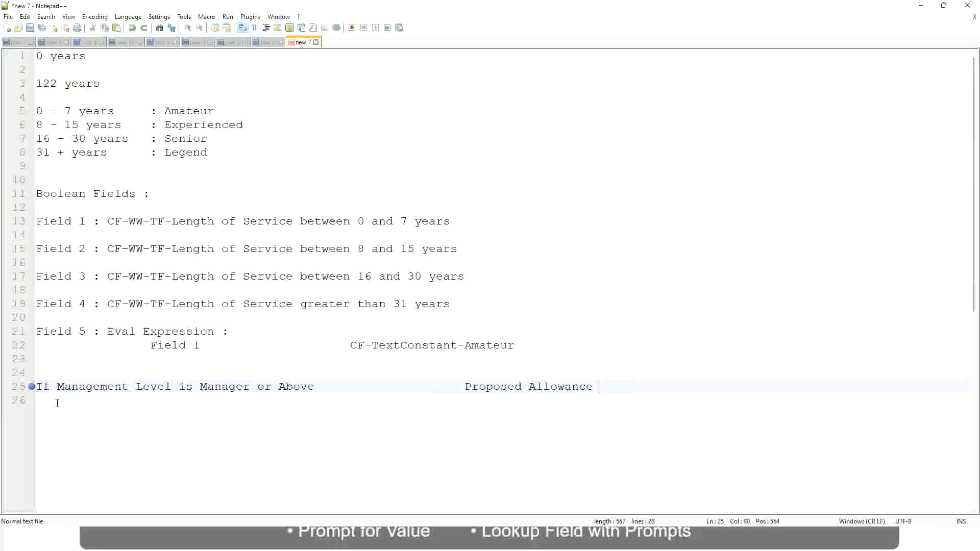
type("Plan")
type(": Car Allowanc")
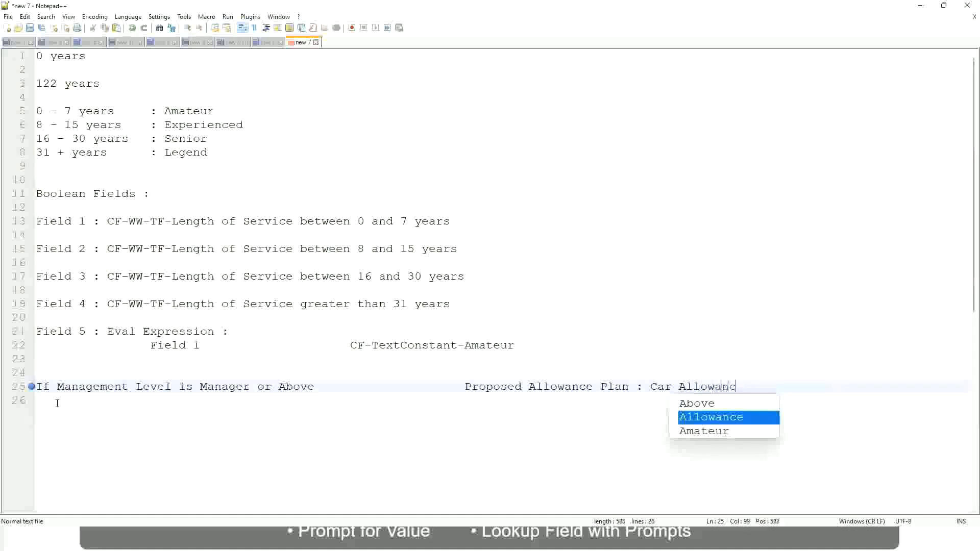
type("e")
Begin a second rule on a new line with "If Management Level is".
key("Return")
type("I")
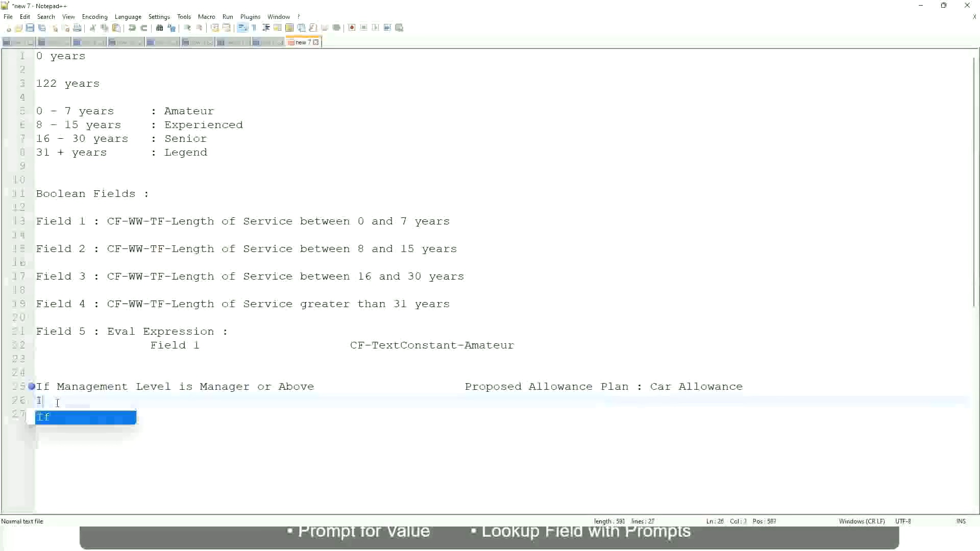
type("f Management Level is")
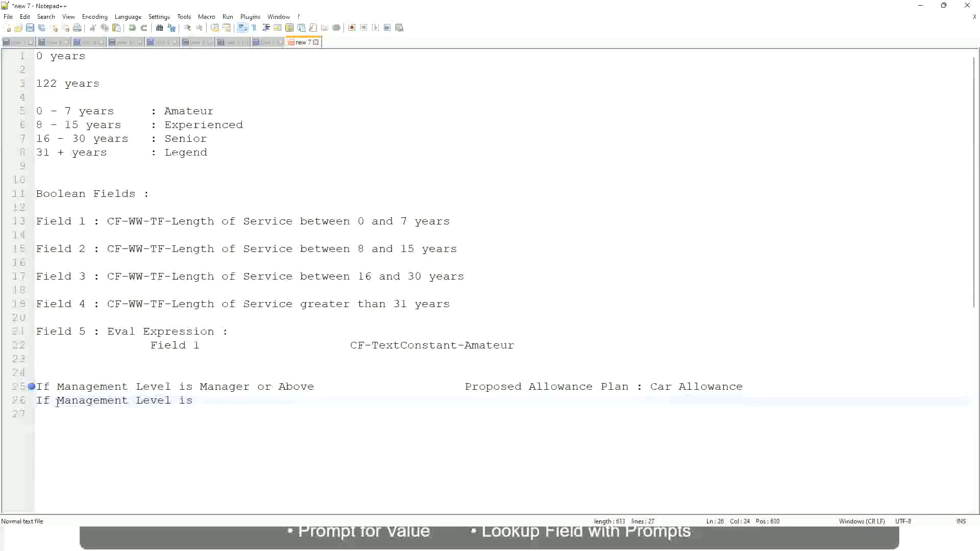
Remove "or Above" from the Manager condition on line 25.
key("Up")
key("Right")
key("Right")
key("Right")
key("Right")
key("Right")
key("Right")
key("Right")
key("shift+Right")
key("shift+Right")
key("shift+Right")
key("shift+Right")
key("shift+Right")
key("shift+Right")
key("shift+Right")
key("shift+Right")
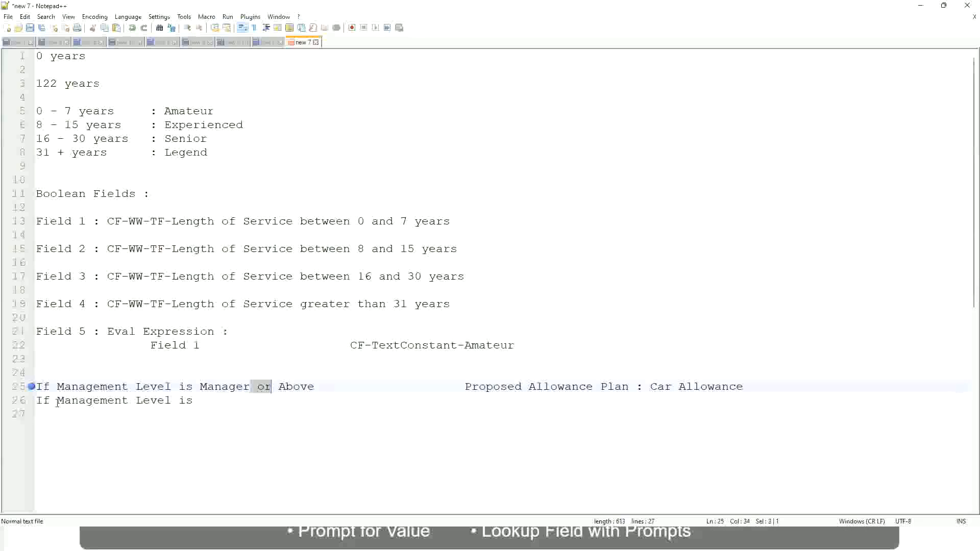
key("shift+Right")
key("Delete")
Complete the second rule with the level Director and the outcome Executive Allowance, aligned with the outcome above.
key("Down")
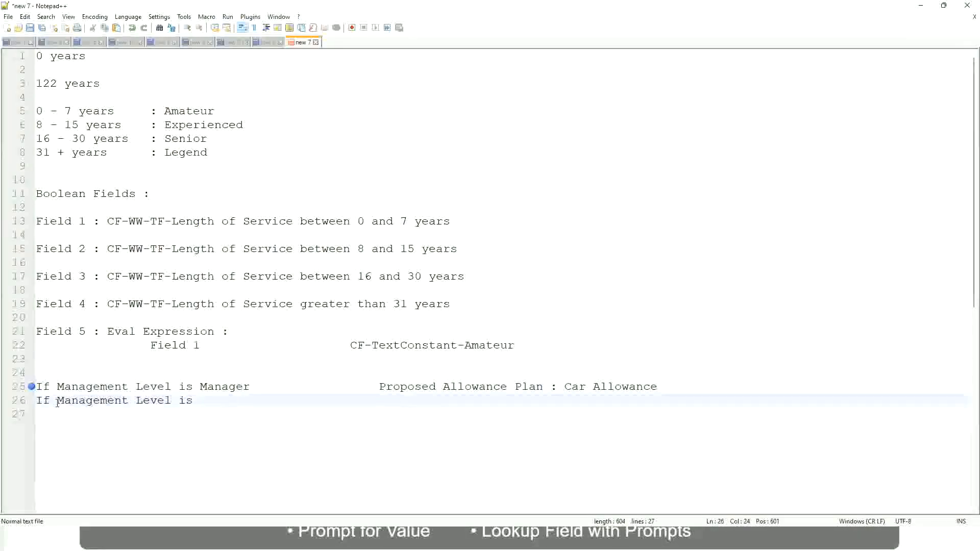
type("D")
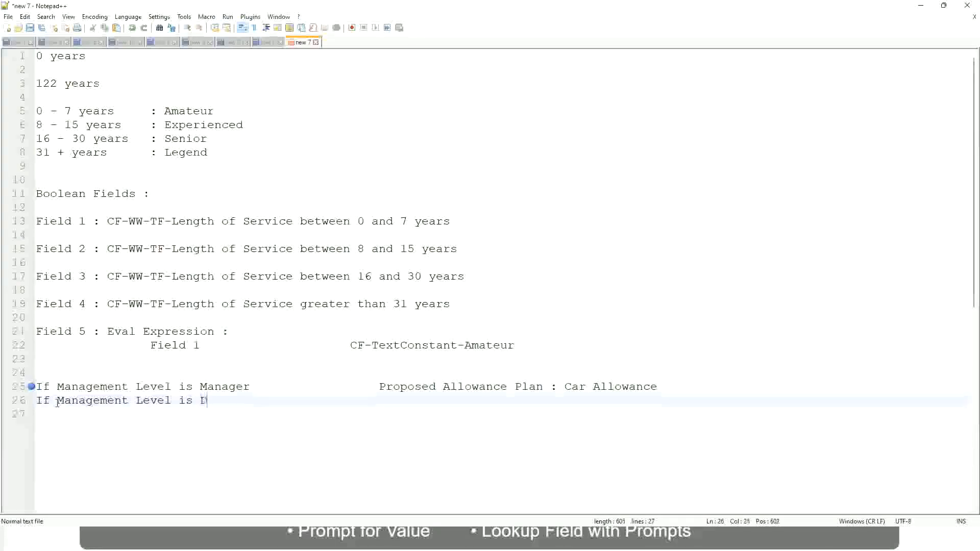
type("irector")
key("Tab")
key("Tab")
key("Tab")
key("Tab")
key("Tab")
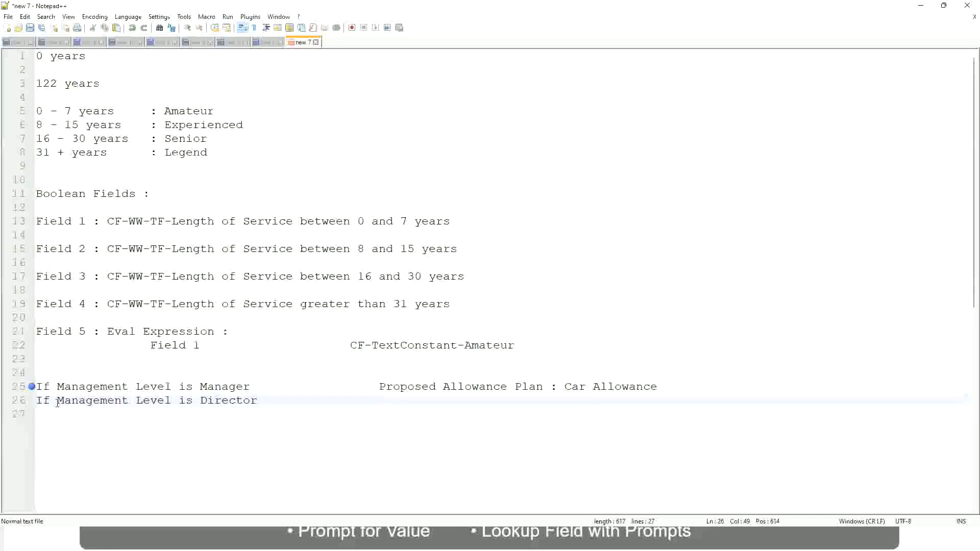
type("Executive Allo")
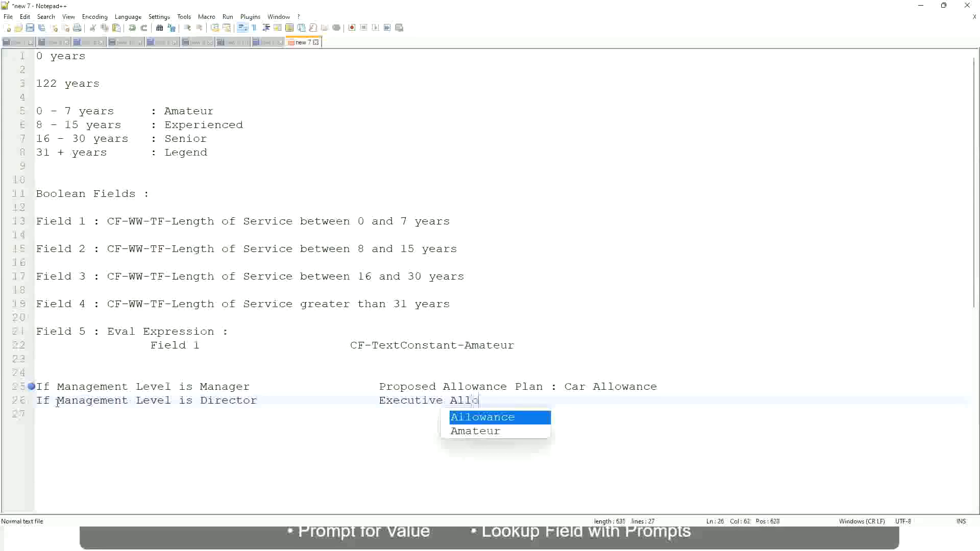
key("Return")
Begin a third rule on a new line below the Director rule with "If Management Level".
key("Return")
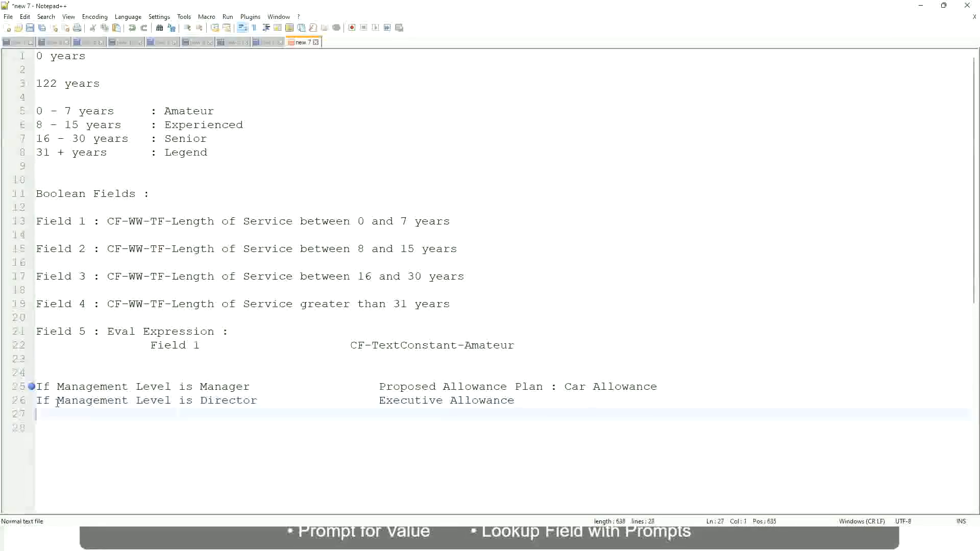
type("If")
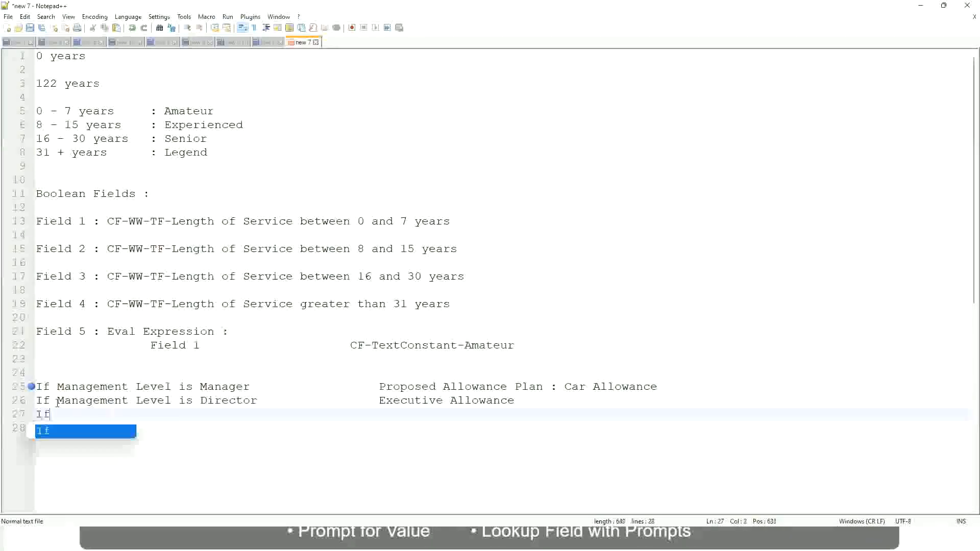
type(" Management is")
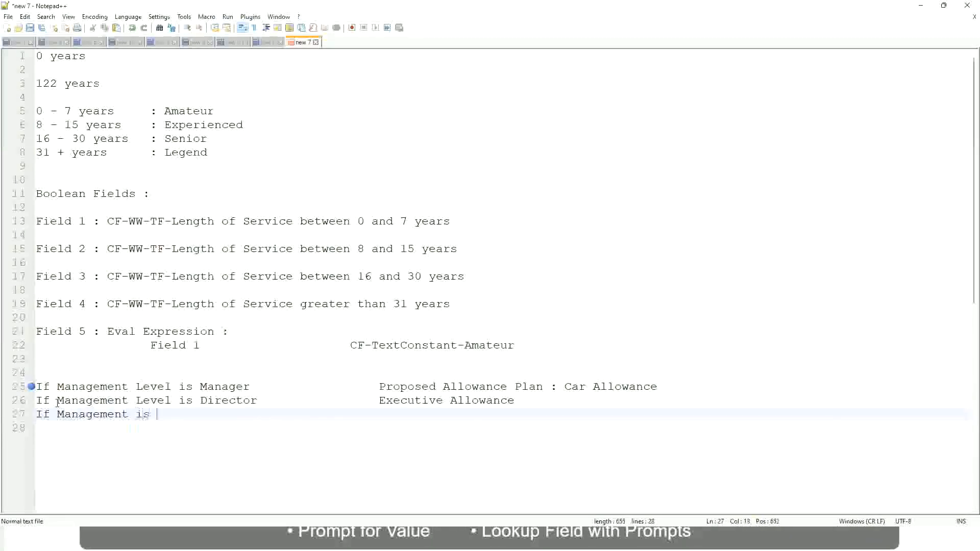
key("BackSpace")
key("BackSpace")
key("BackSpace")
type("le")
key("BackSpace")
key("BackSpace")
type("Le")
key("Down")
key("Down")
key("Return")
Complete the third rule with "is CEO" and the outcome "CEO Allowance", aligned with the outcomes above.
type("is CE")
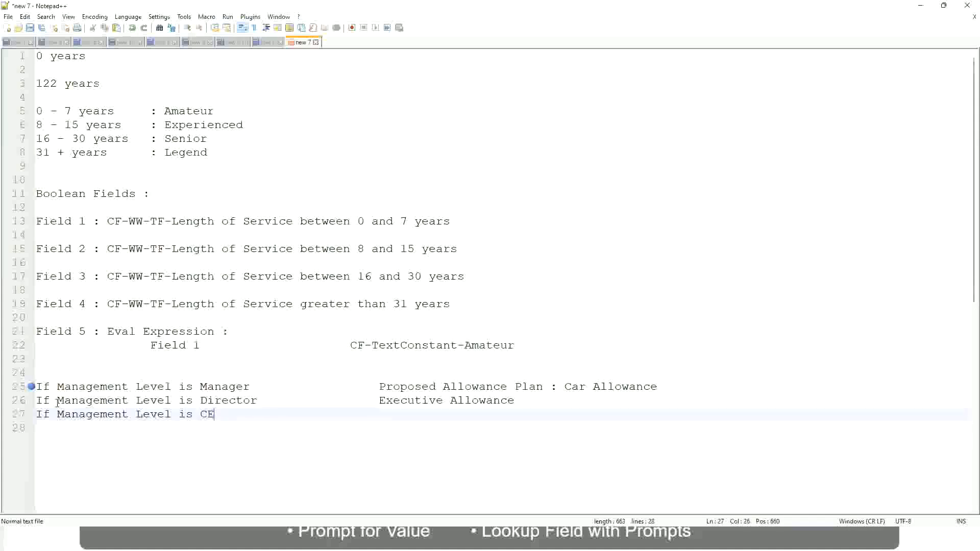
type("O")
key("Tab")
type("CEO Allowance")
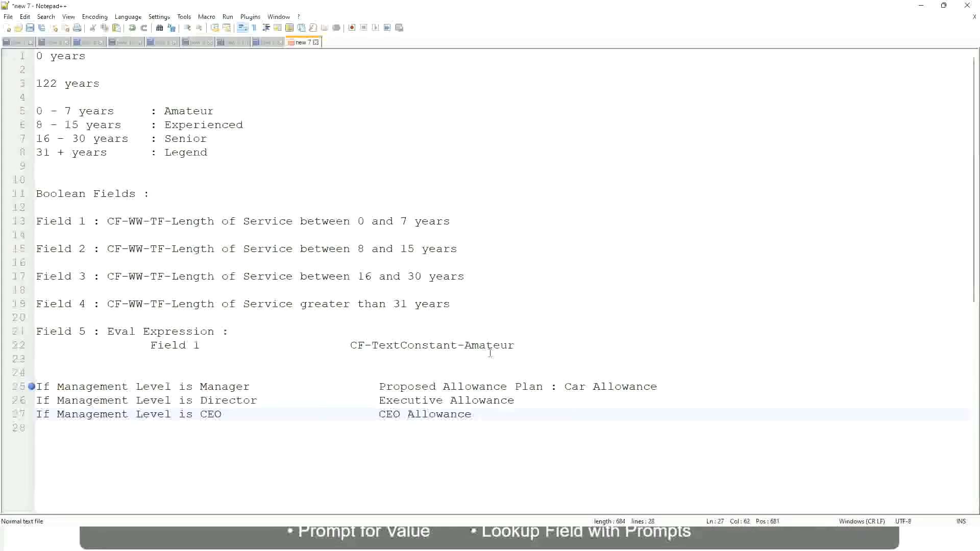
left_click(565, 386)
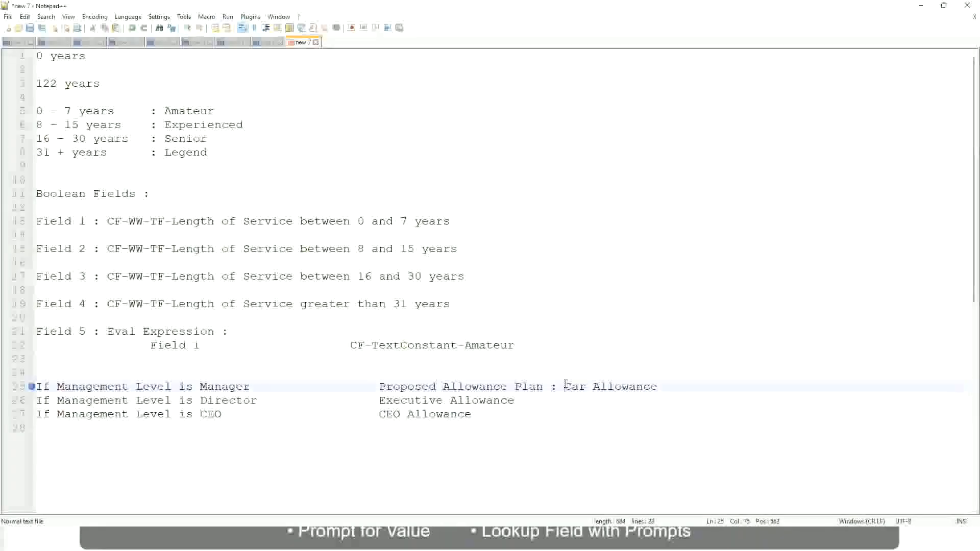
left_click_drag(565, 386, 659, 386)
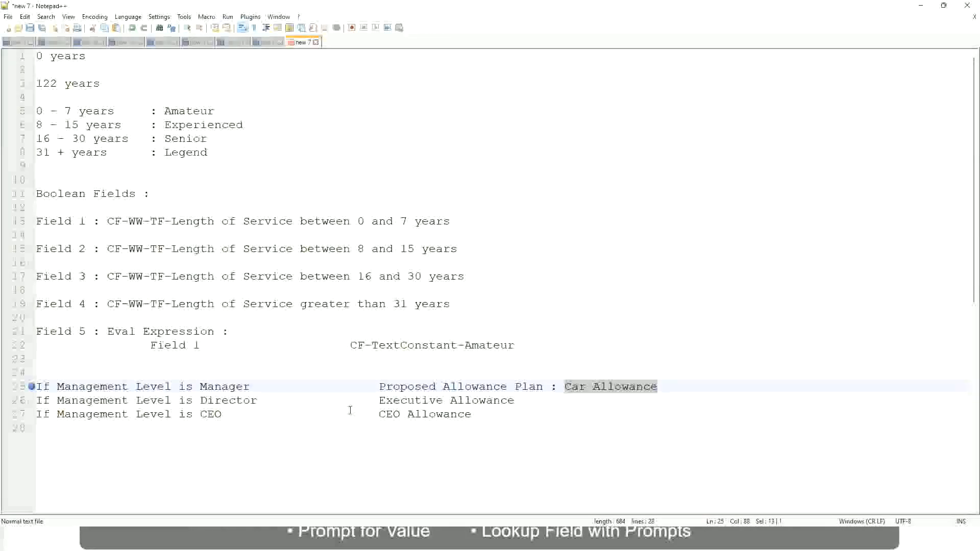
left_click(456, 387)
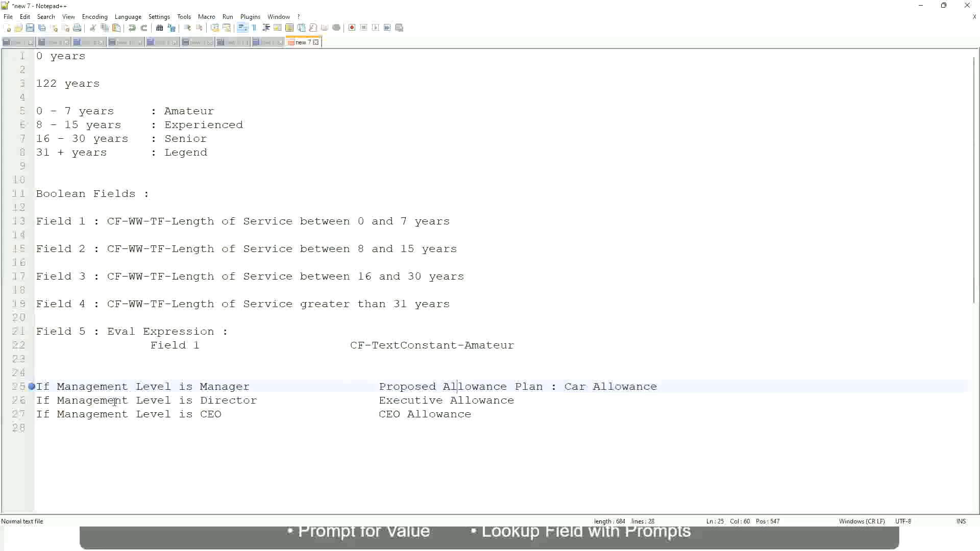
Clear the outcome text of the Manager rule on line 25, keeping its condition.
left_click(200, 387)
left_click_drag(381, 386, 672, 384)
type("Manage")
key("Down")
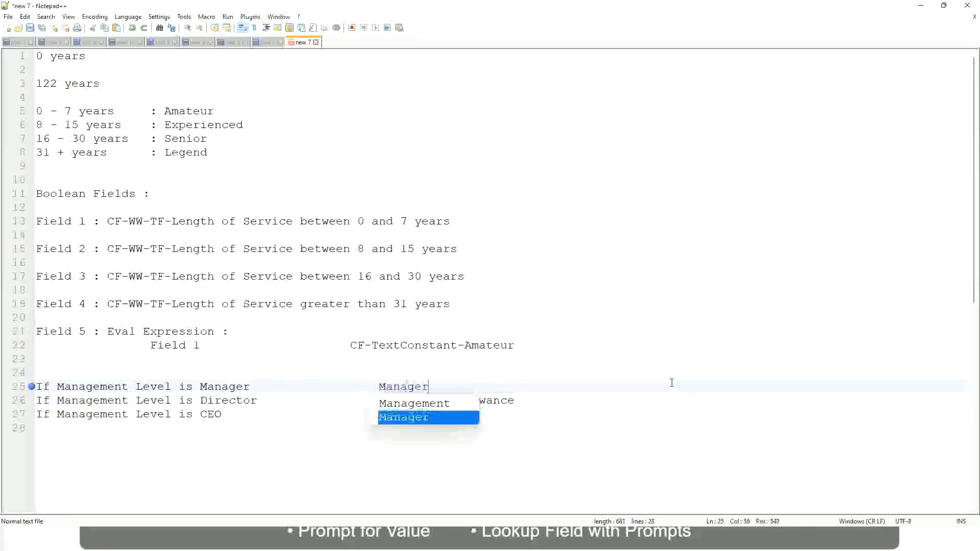
key("Return")
key("BackSpace")
key("BackSpace")
key("BackSpace")
key("BackSpace")
key("BackSpace")
key("BackSpace")
key("BackSpace")
key("BackSpace")
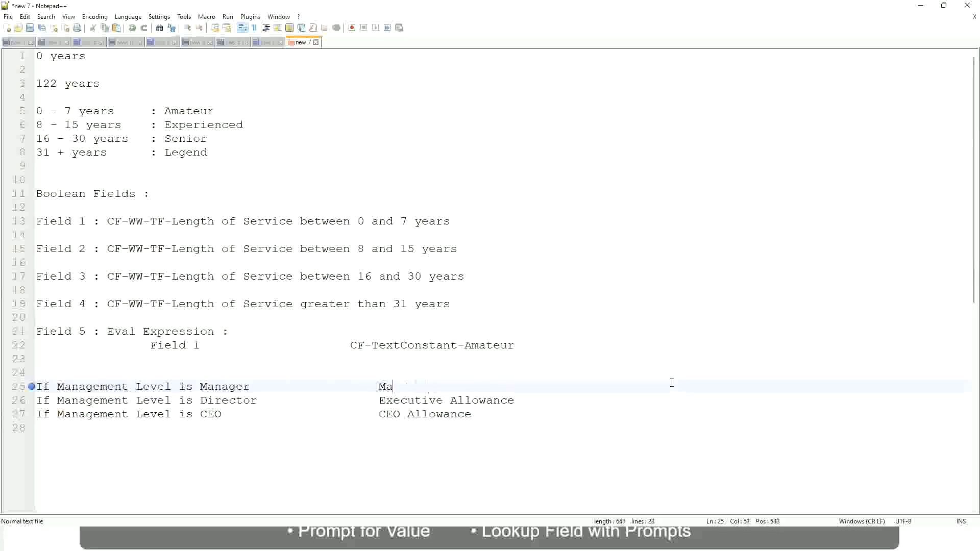
Enter "Name of the First Line Manager" as the outcome of the Manager rule.
type("First Li")
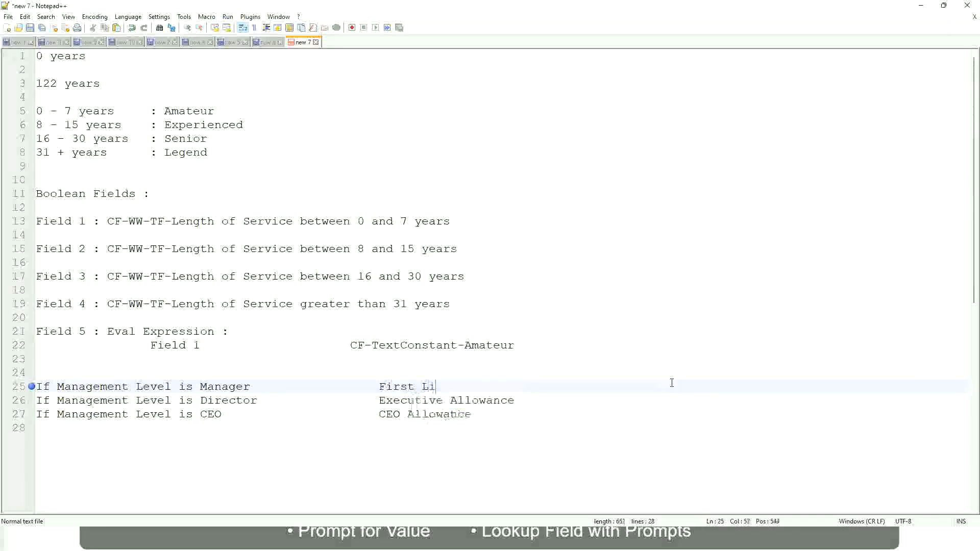
type("ne Manager")
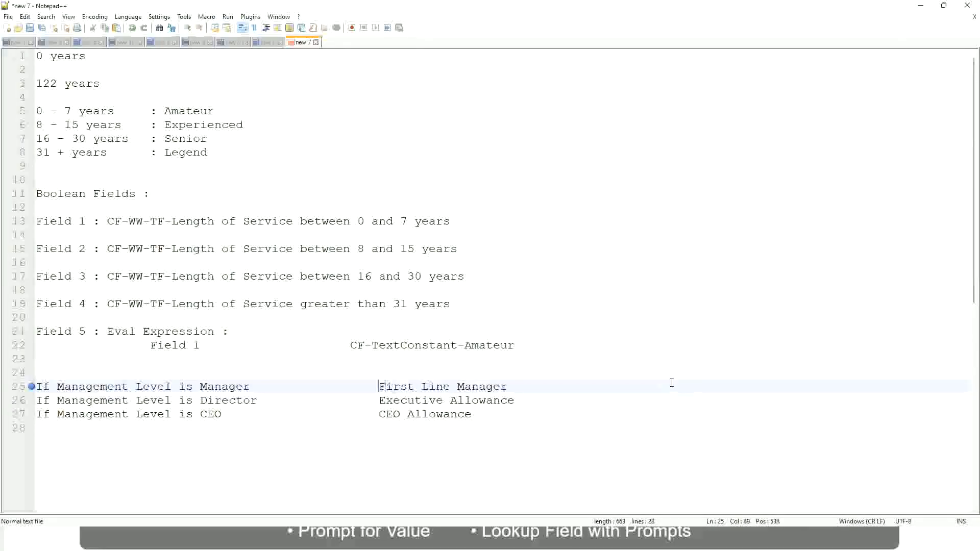
type("Name of the")
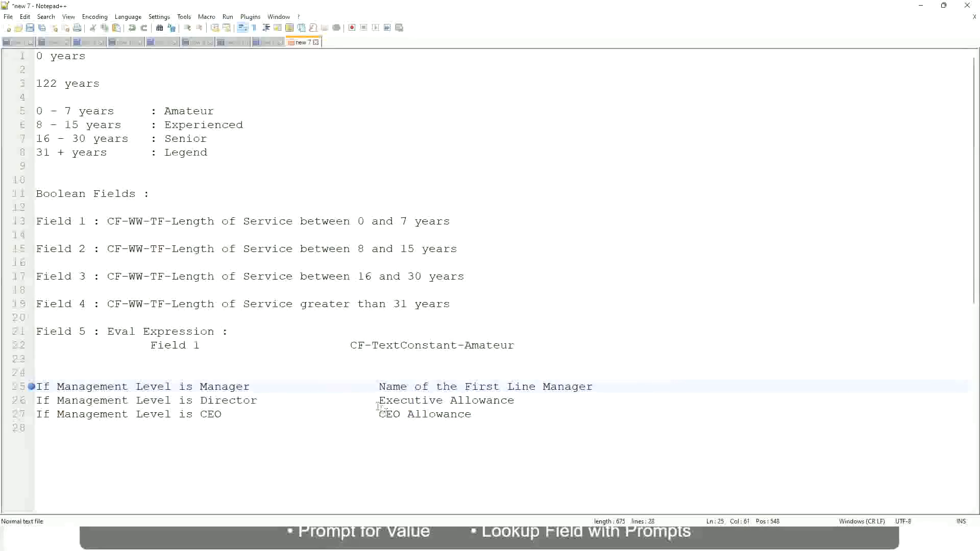
Replace the Director rule's outcome on line 26 with the start of a new one, "Name of".
left_click_drag(379, 401, 515, 399)
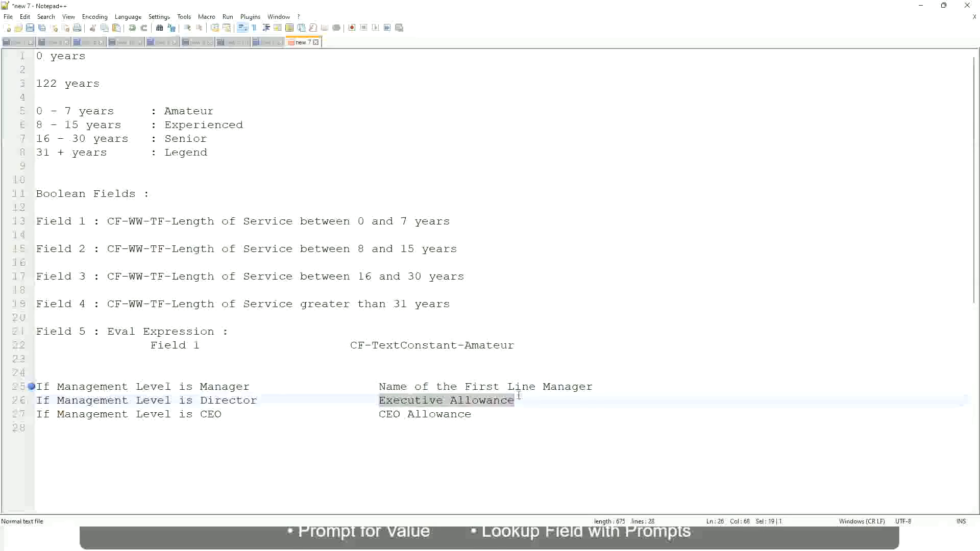
type("Name ")
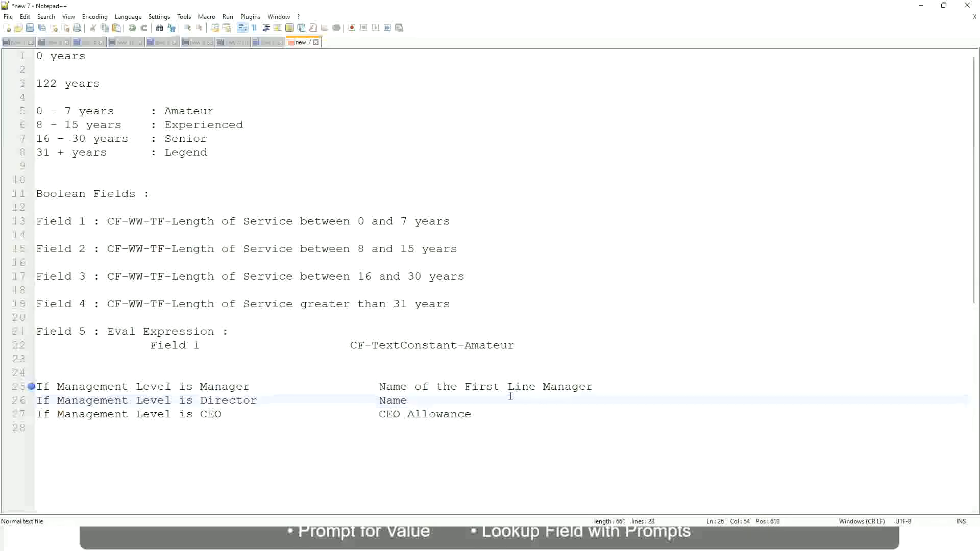
type("of ")
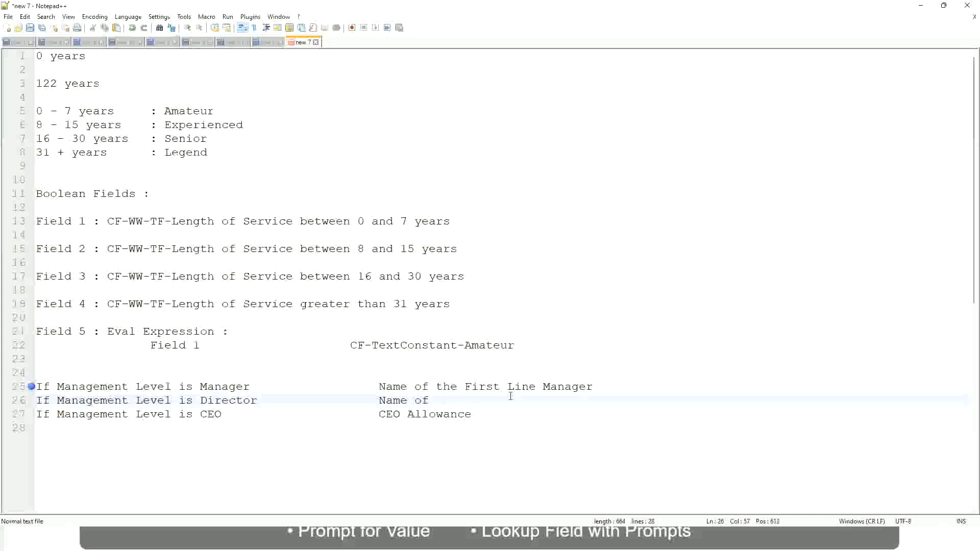
type("First")
key("BackSpace")
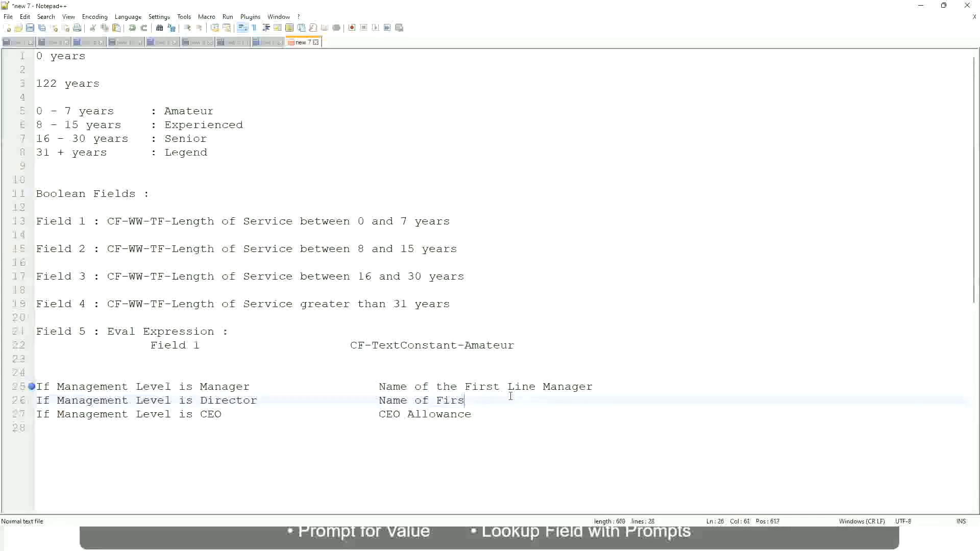
key("BackSpace")
key("BackSpace")
key("BackSpace")
key("BackSpace")
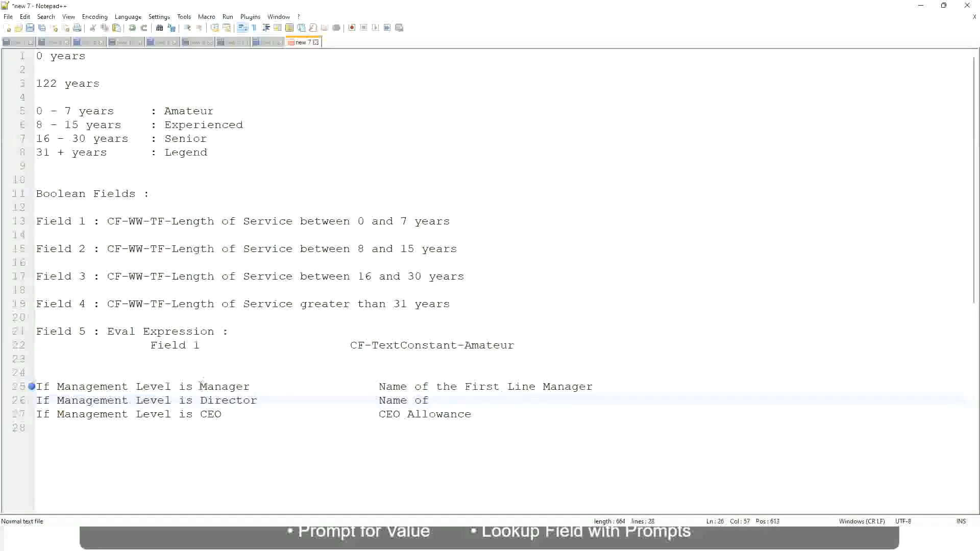
Change "First" to "Second" in the Manager rule's outcome and complete the Director rule's outcome as "Name of Manager".
double_click(480, 387)
type("Second")
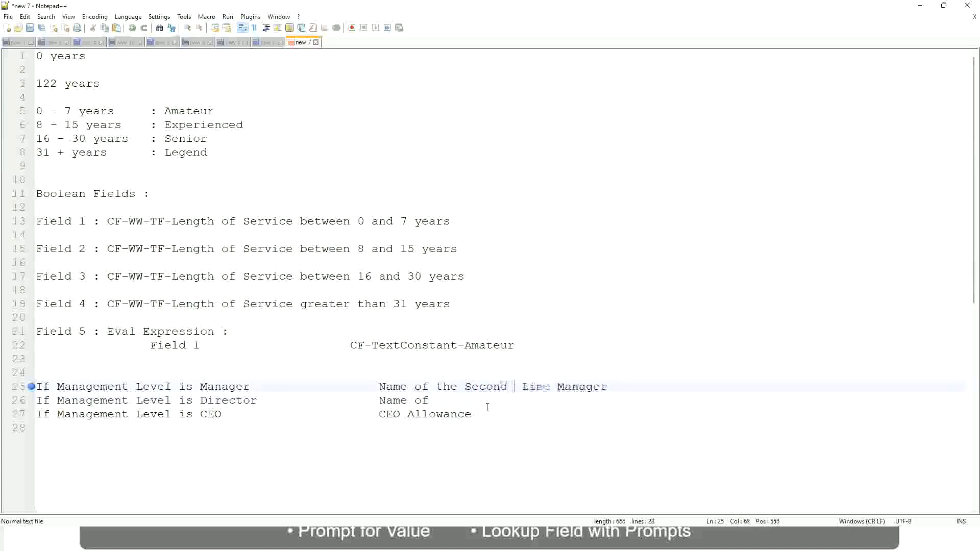
key("BackSpace")
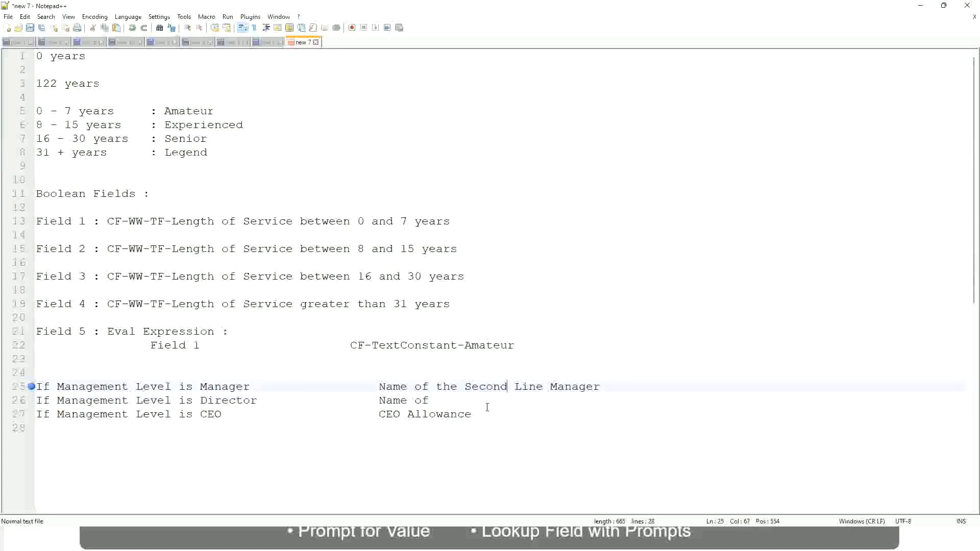
left_click(444, 400)
type("Manager")
Replace the CEO rule's outcome on line 27 with "name of CEO/Himself/Herself".
left_click_drag(378, 414, 485, 414)
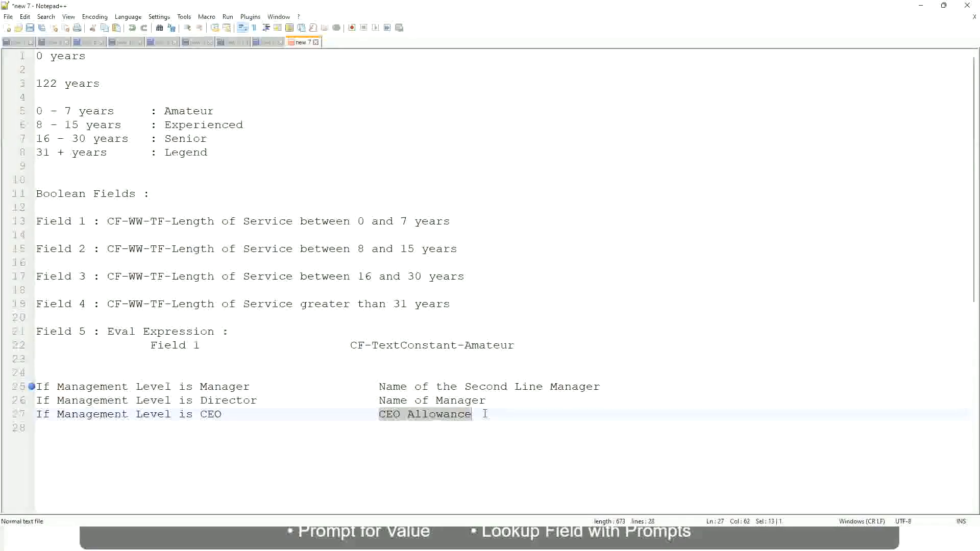
type("name of CEO")
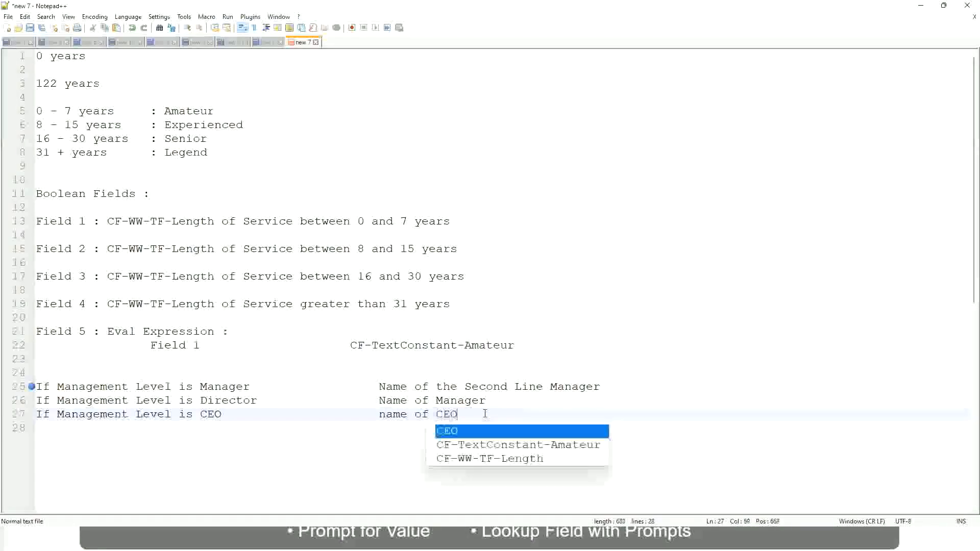
key("BackSpace")
type("/")
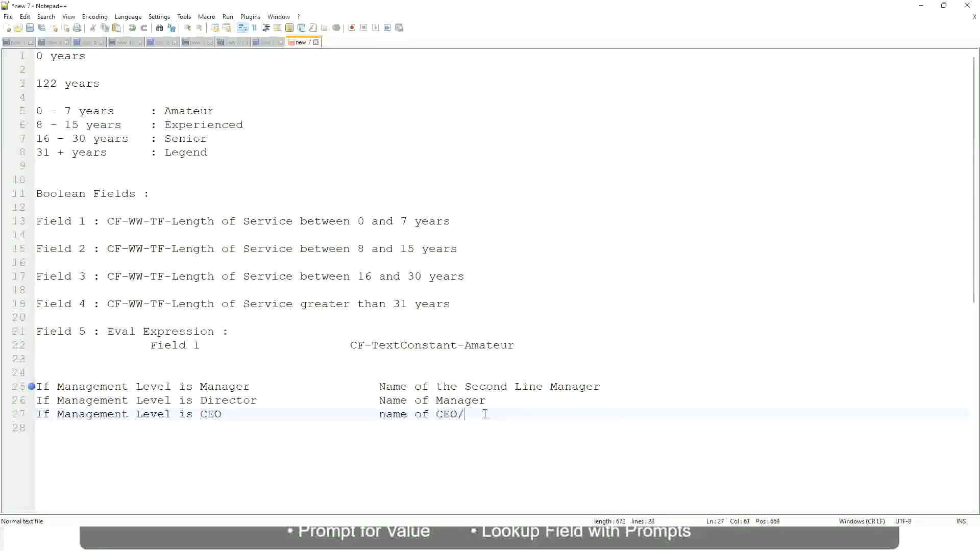
type("Himself/Herself")
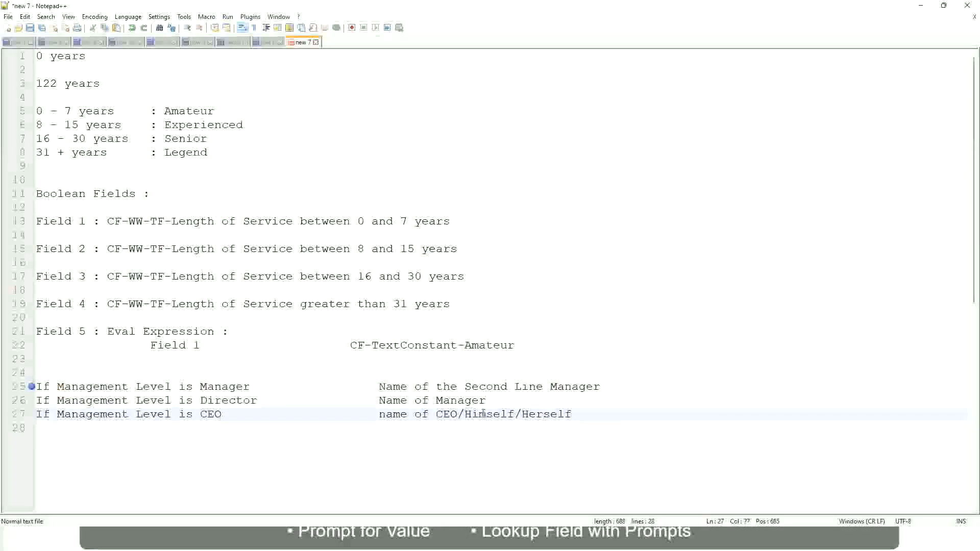
Remove the bookmark marker from line 25.
left_click(349, 414)
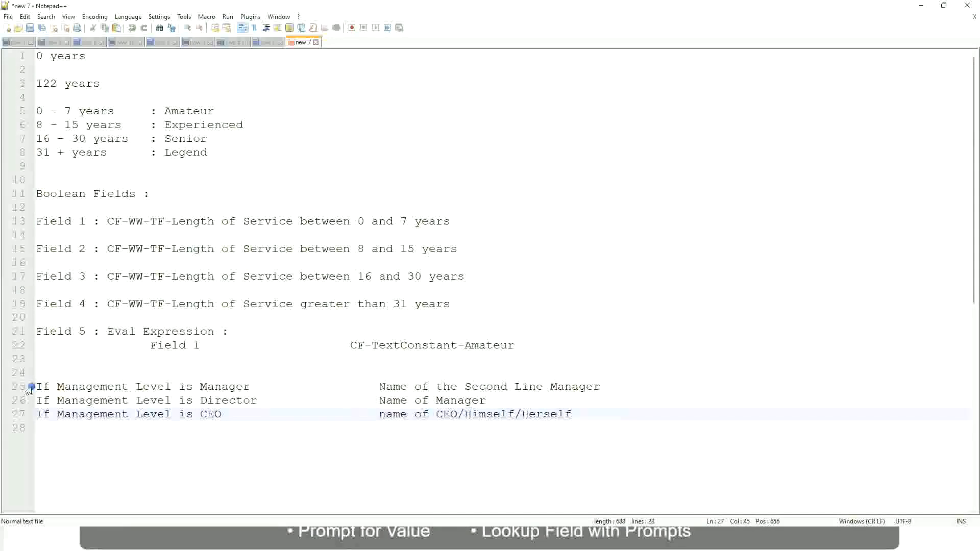
left_click(107, 386)
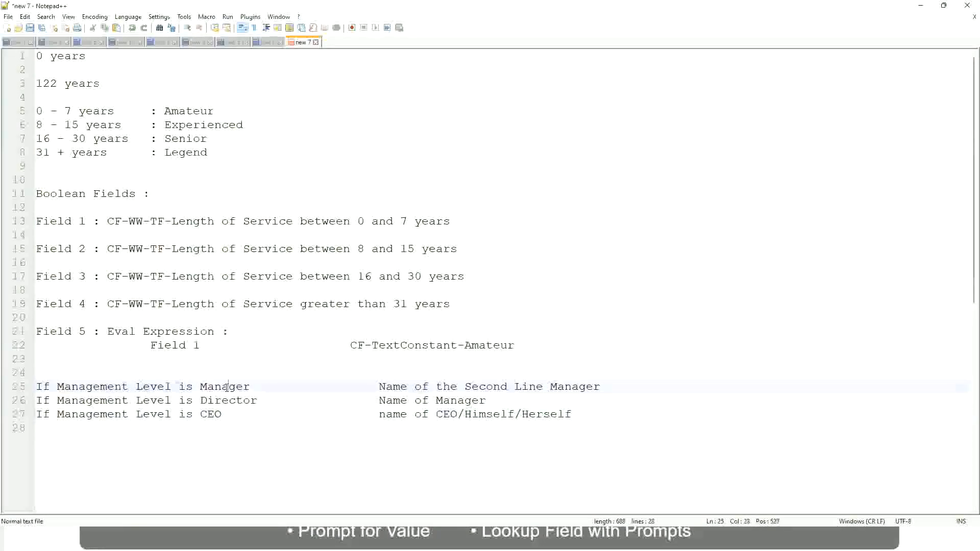
Review the Manager, Director and CEO rules on lines 25 to 27, matching each management level with its outcome.
left_click(336, 391)
left_click(201, 400)
left_click(243, 400)
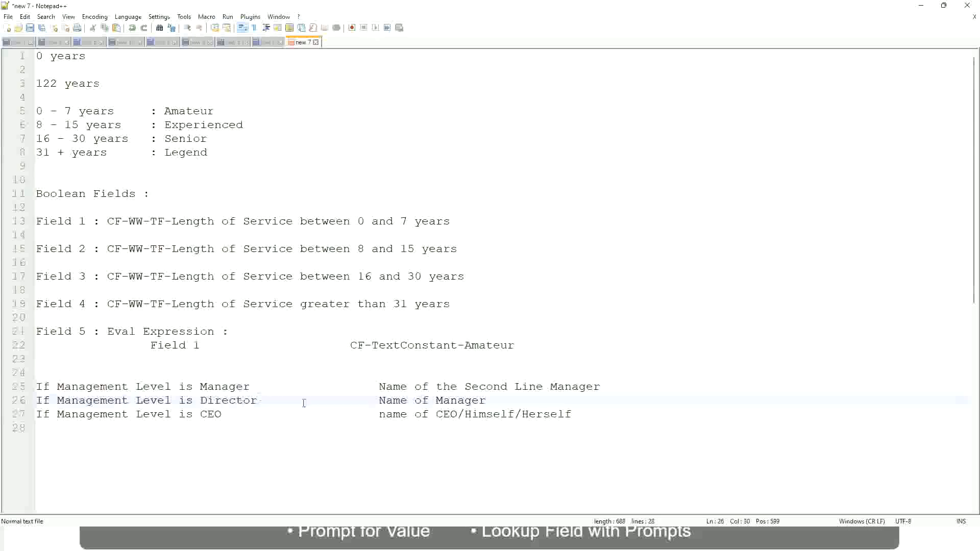
left_click(487, 401)
left_click(220, 401)
left_click(212, 415)
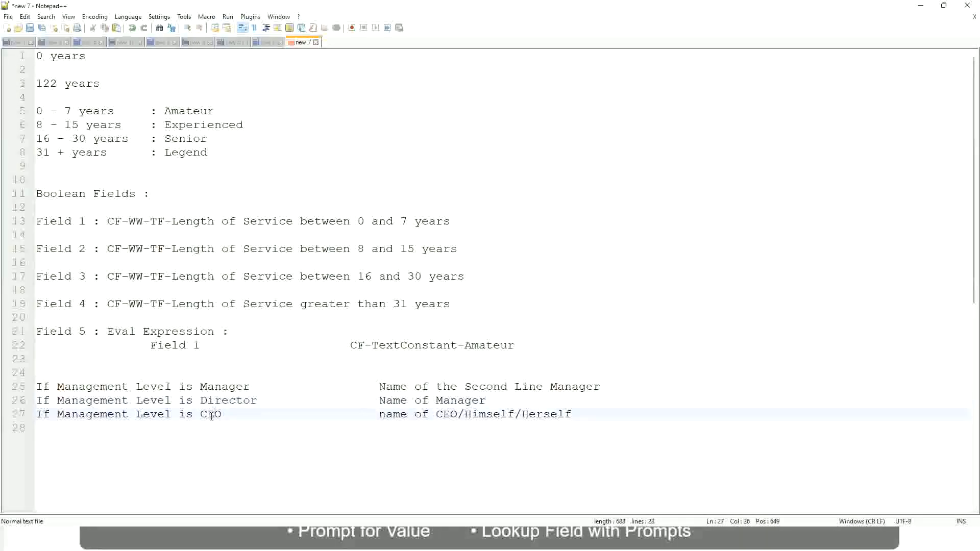
left_click(457, 415)
left_click(577, 414)
left_click_drag(595, 413, 35, 387)
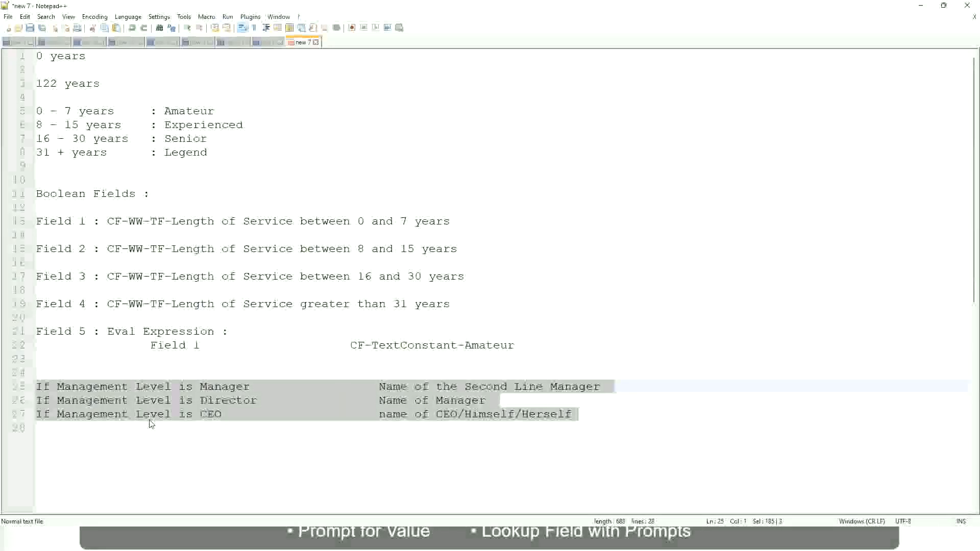
Examine the Manager rule on line 25 and its outcome, "Name of the Second Line Manager".
left_click(415, 388)
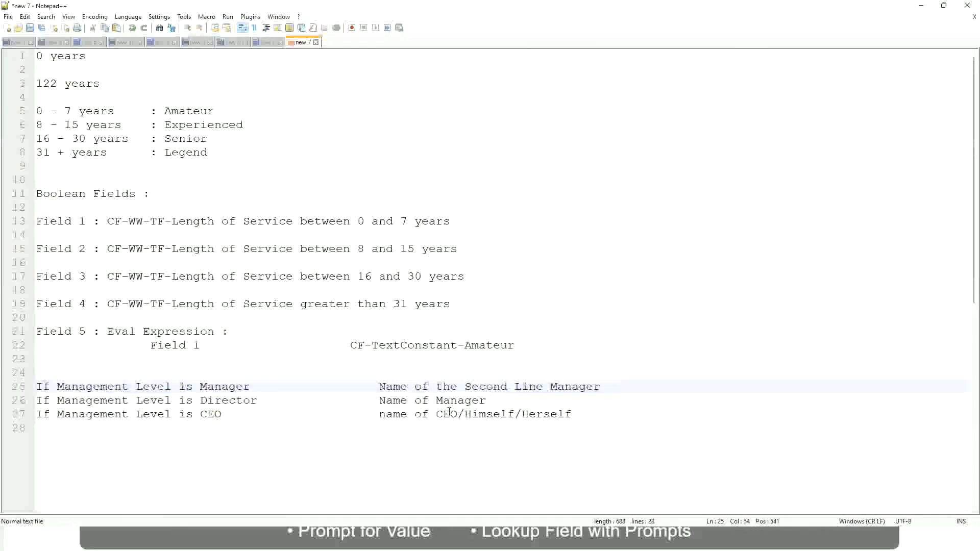
left_click_drag(378, 387, 601, 386)
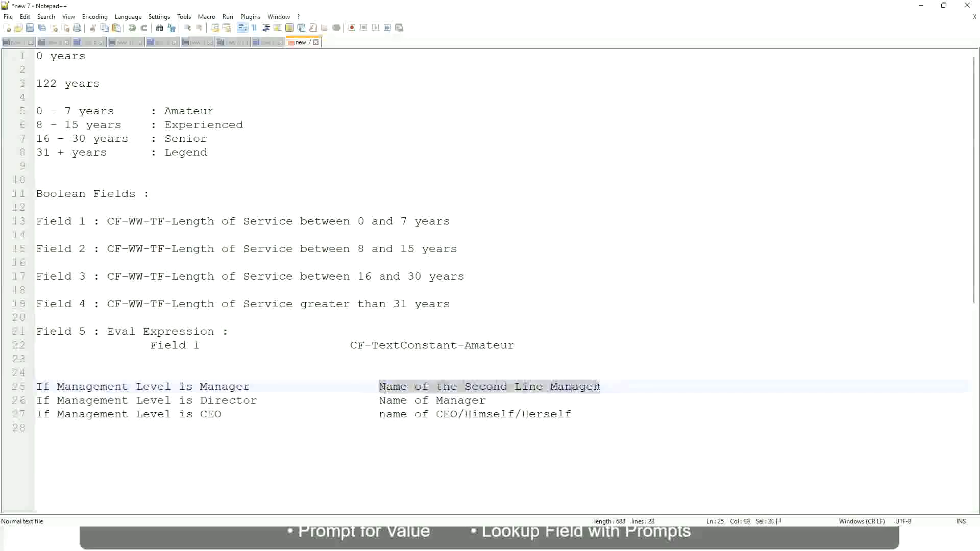
left_click(457, 388)
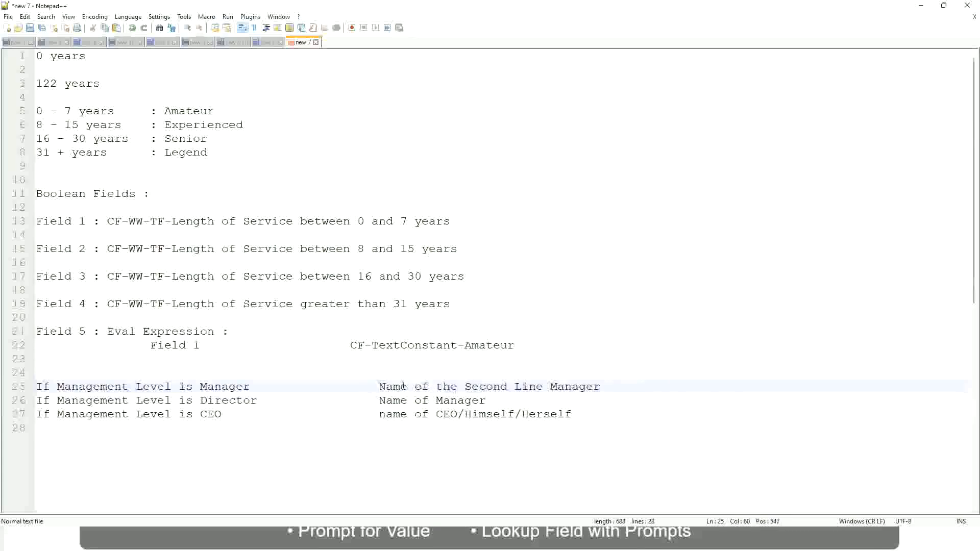
left_click_drag(379, 387, 603, 386)
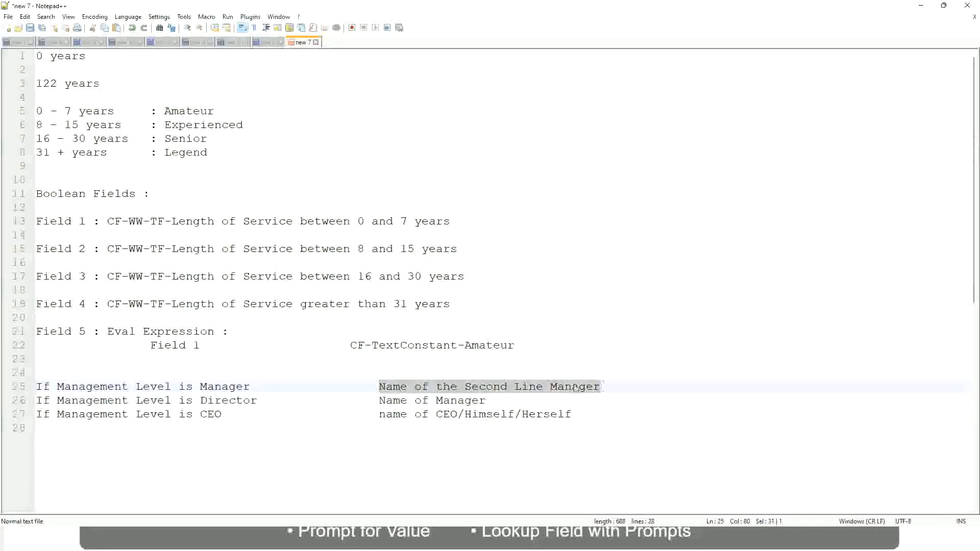
left_click(503, 390)
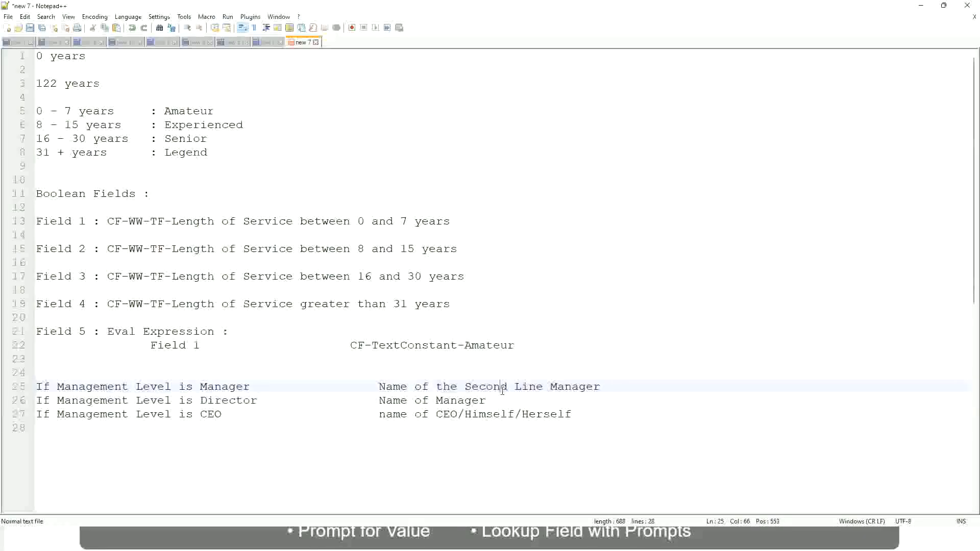
left_click(255, 386)
left_click_drag(536, 386, 543, 387)
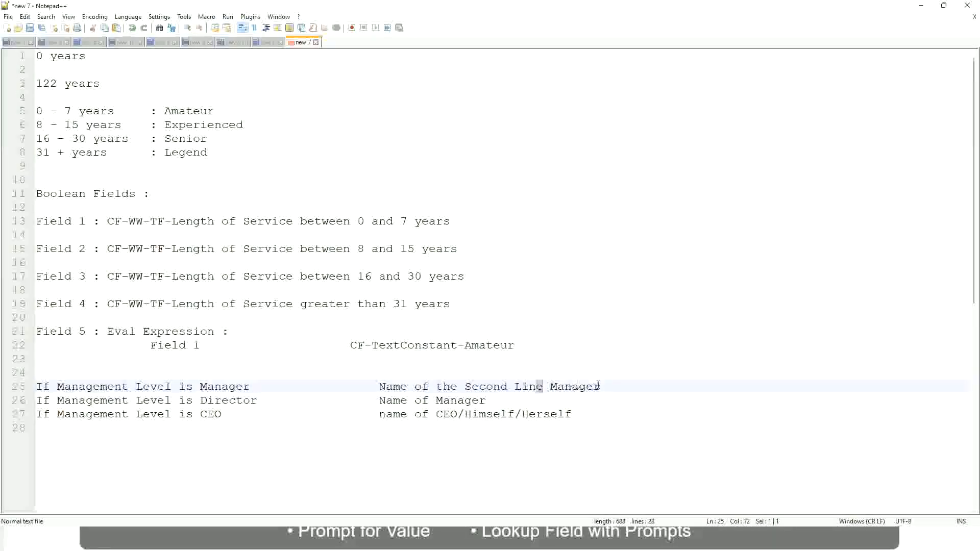
Compare the fixed experience band labels on lines 5 to 8 with the manager-name outcomes on lines 25 to 27.
left_click(616, 385)
left_click(580, 384)
double_click(188, 111)
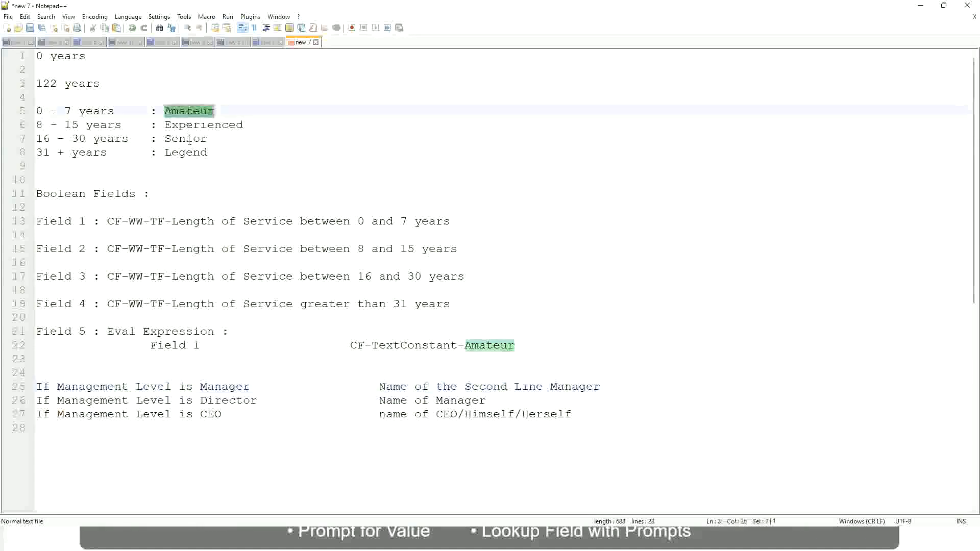
double_click(201, 125)
double_click(189, 138)
left_click(192, 153)
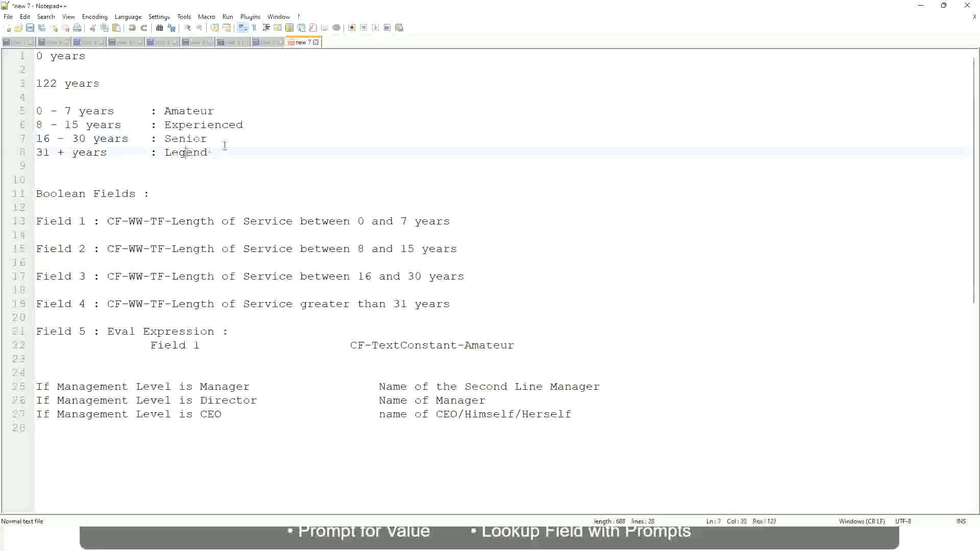
left_click(223, 146)
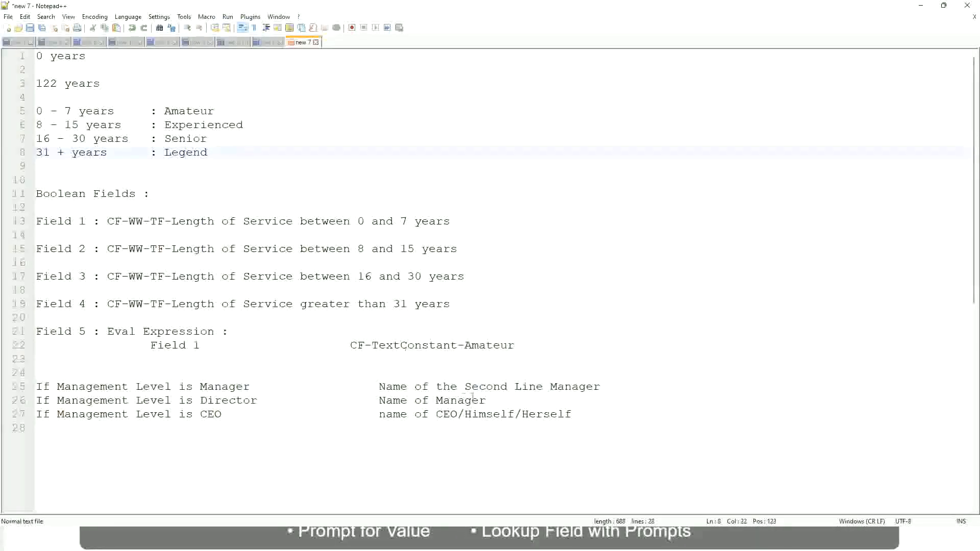
left_click(502, 414)
left_click(471, 387)
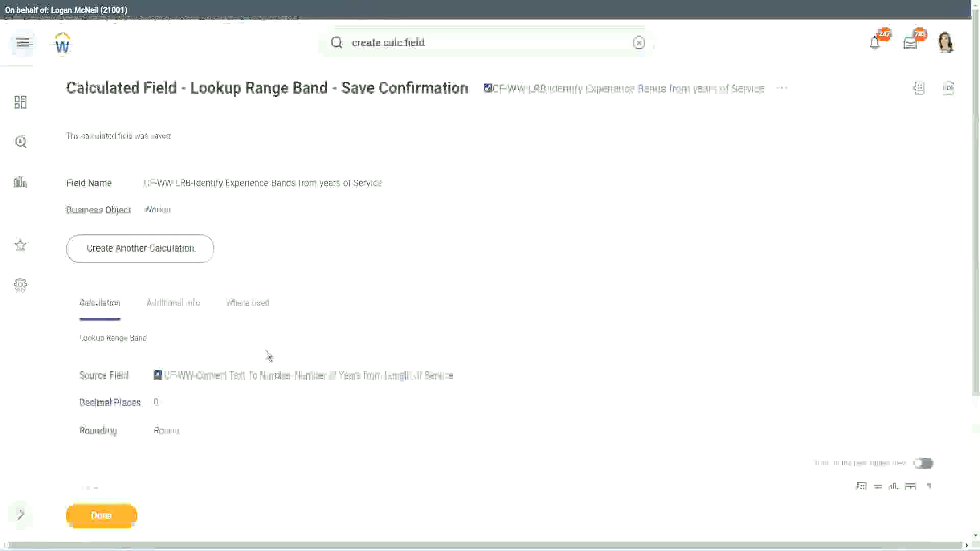
In Workday, copy the name of the calculated field "CF-WW-LRB-Identify Experience Bands from years of Service" and close its save confirmation.
scroll(269, 356, "down", 4)
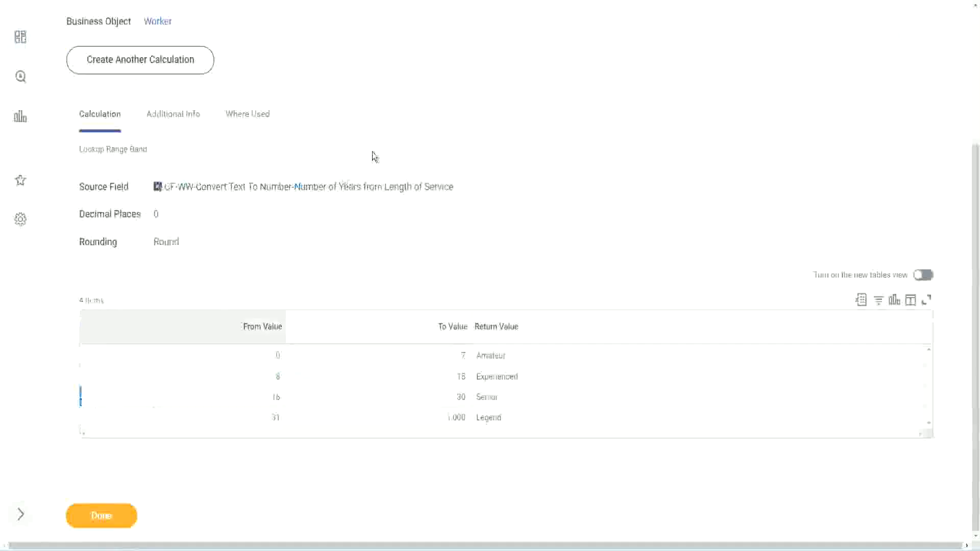
scroll(381, 196, "up", 4)
right_click(576, 100)
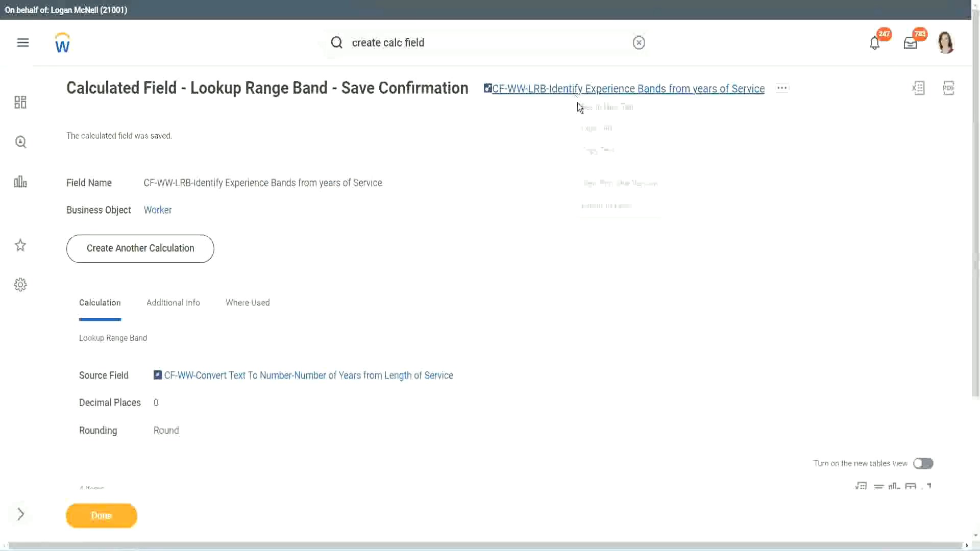
left_click(606, 150)
left_click(95, 519)
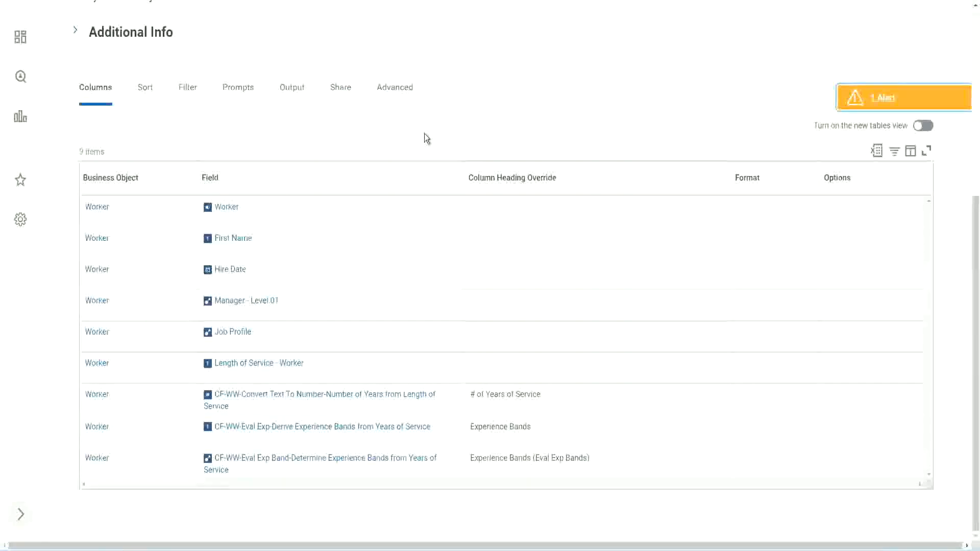
Open the custom report WW Employee Details for editing.
scroll(424, 136, "up", 5)
left_click(338, 111)
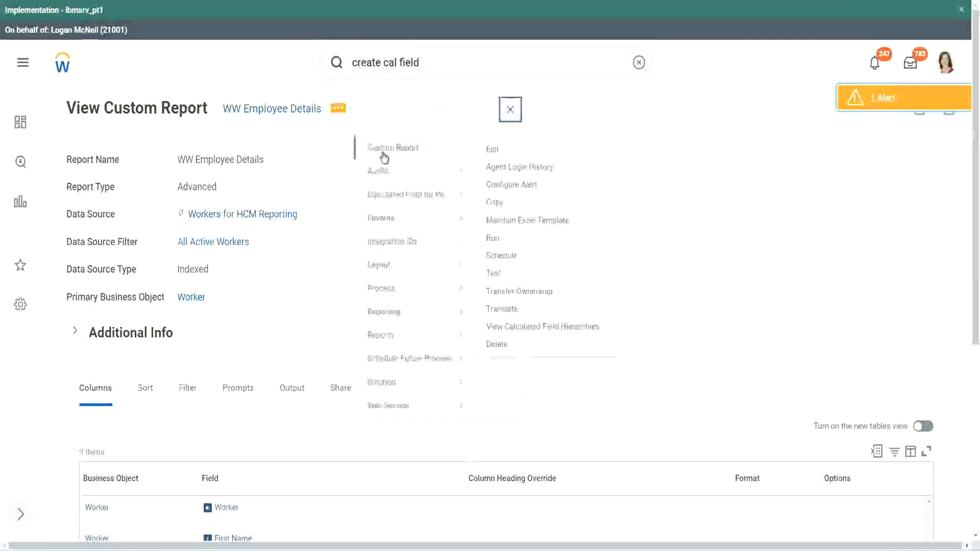
left_click(494, 150)
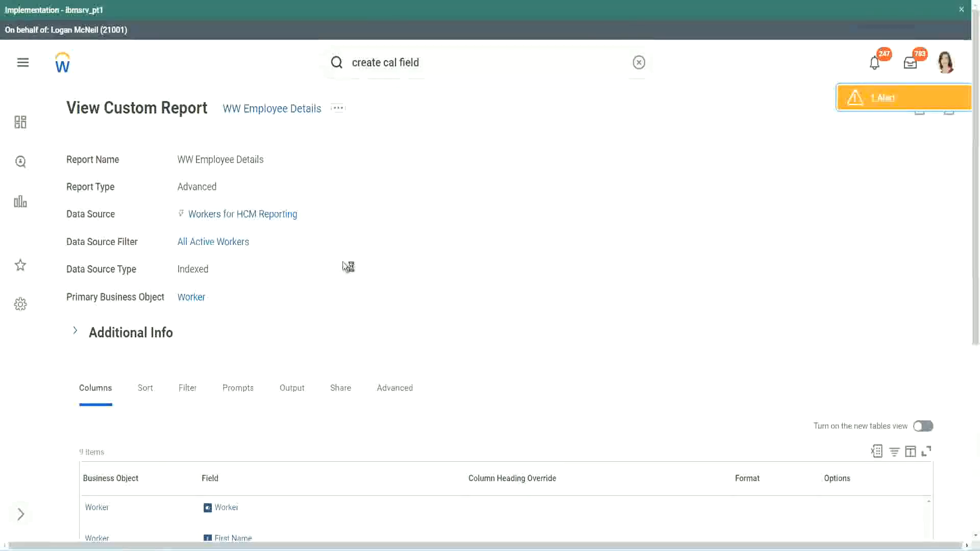
Add a Worker column at the end of the report with the field "CF-WW-LRB-Identify Experience Bands from years of Service".
scroll(373, 263, "down", 6)
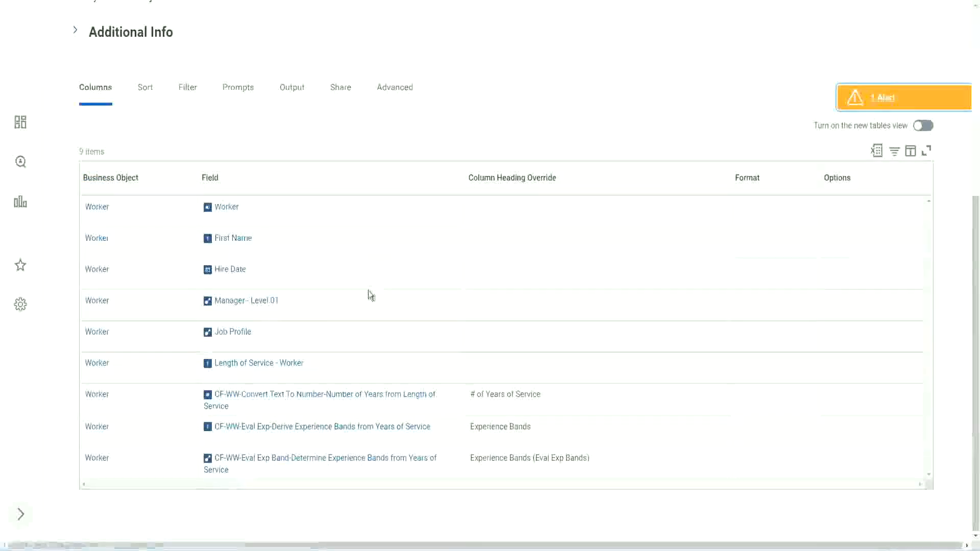
scroll(367, 284, "down", 6)
scroll(188, 350, "down", 3)
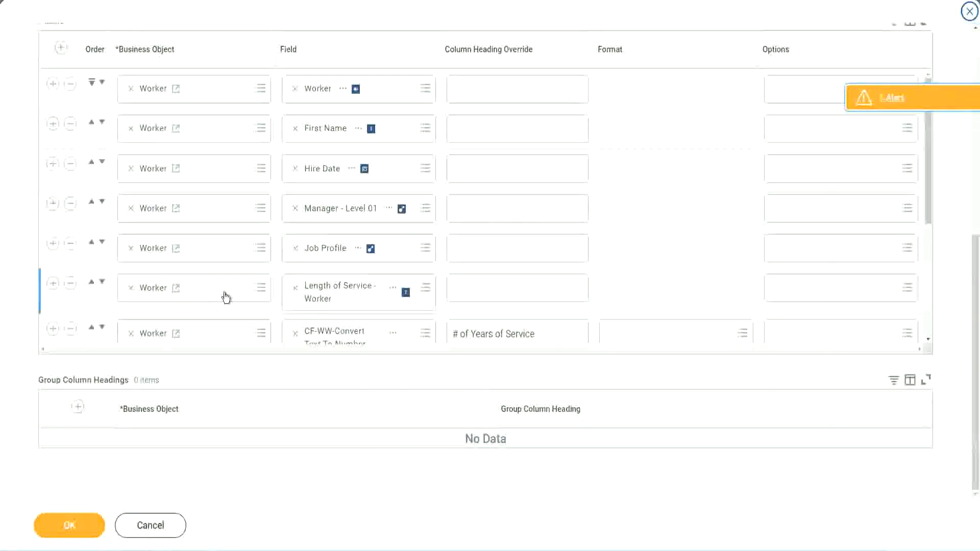
scroll(225, 295, "down", 4)
left_click(52, 275)
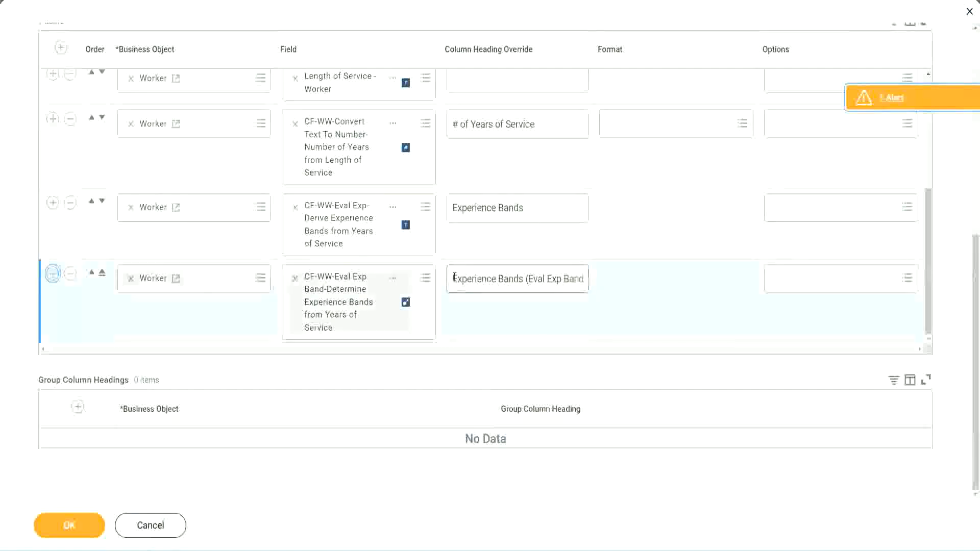
left_click(333, 325)
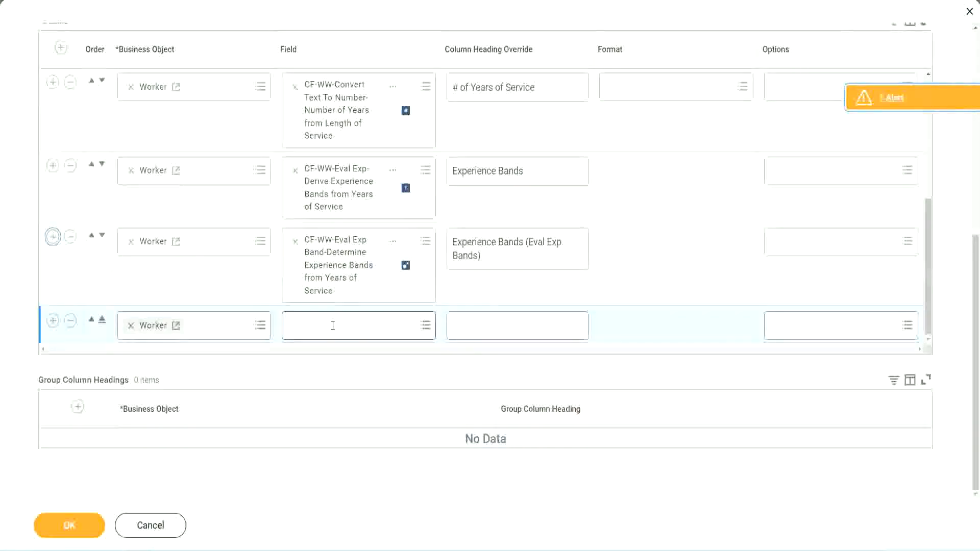
key("ctrl+v")
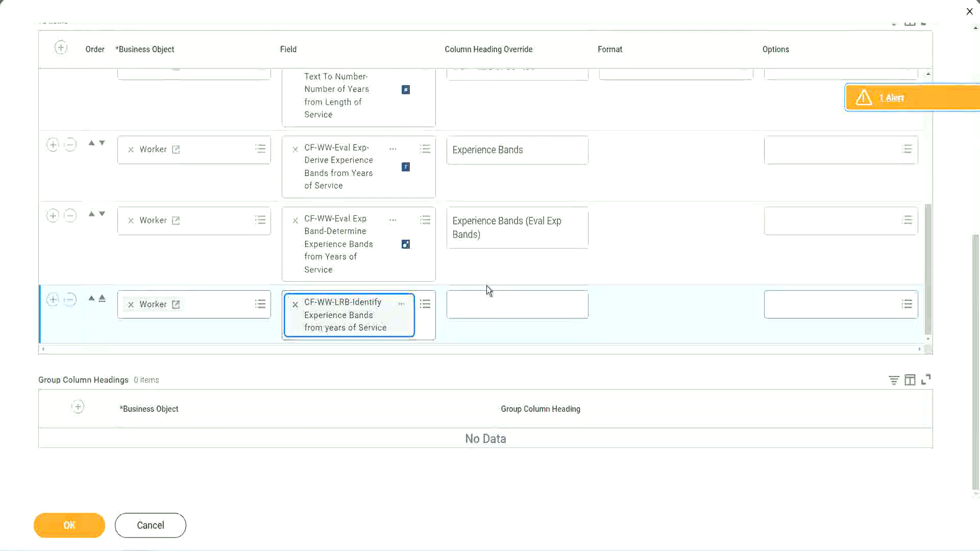
Set the new column's heading override to "Experience Bands (LRB)" and save the report.
left_click(489, 299)
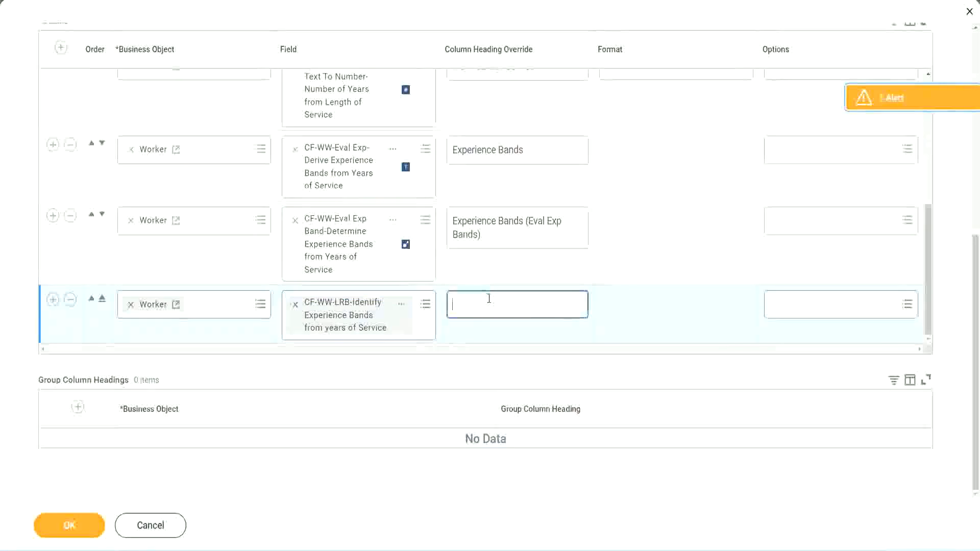
type("Ex")
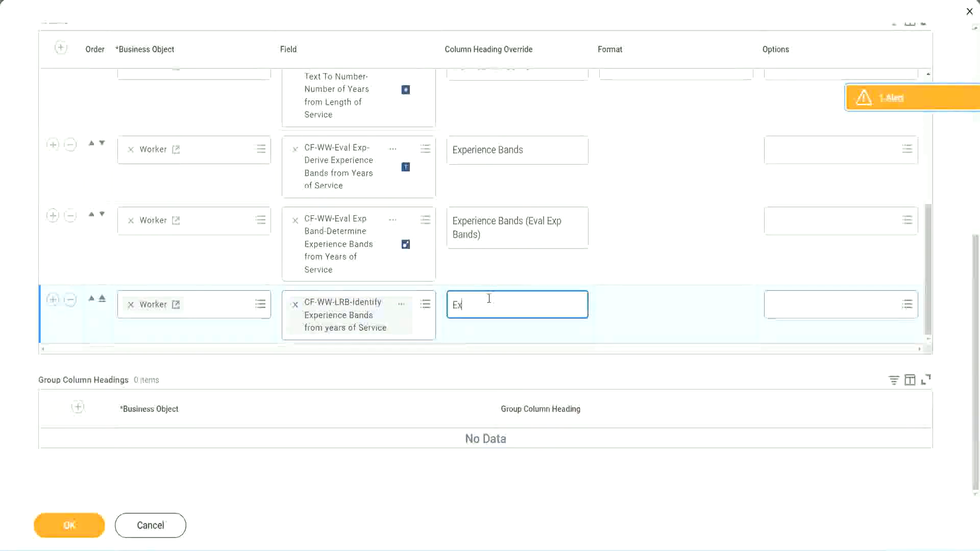
type("pernence")
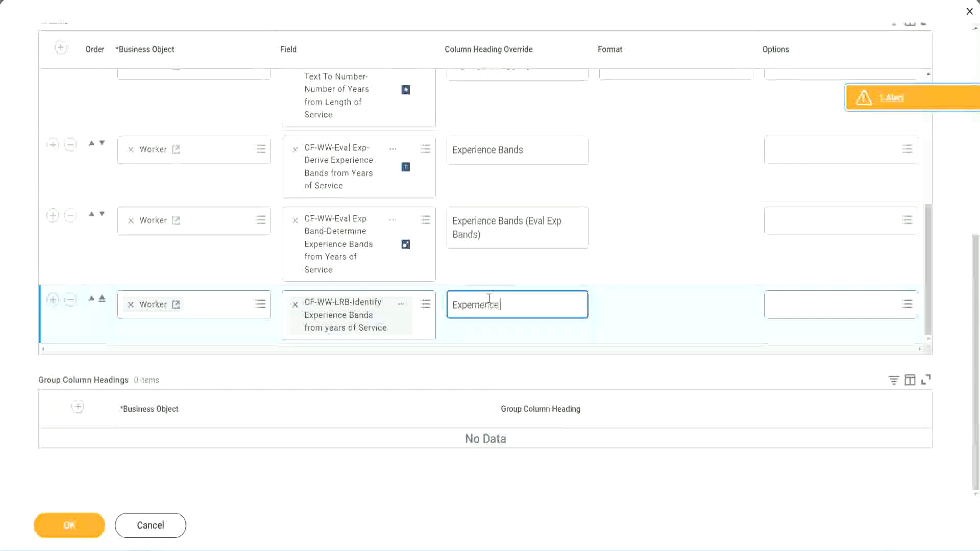
key("BackSpace")
key("BackSpace")
key("BackSpace")
key("BackSpace")
key("BackSpace")
type("ience Bands")
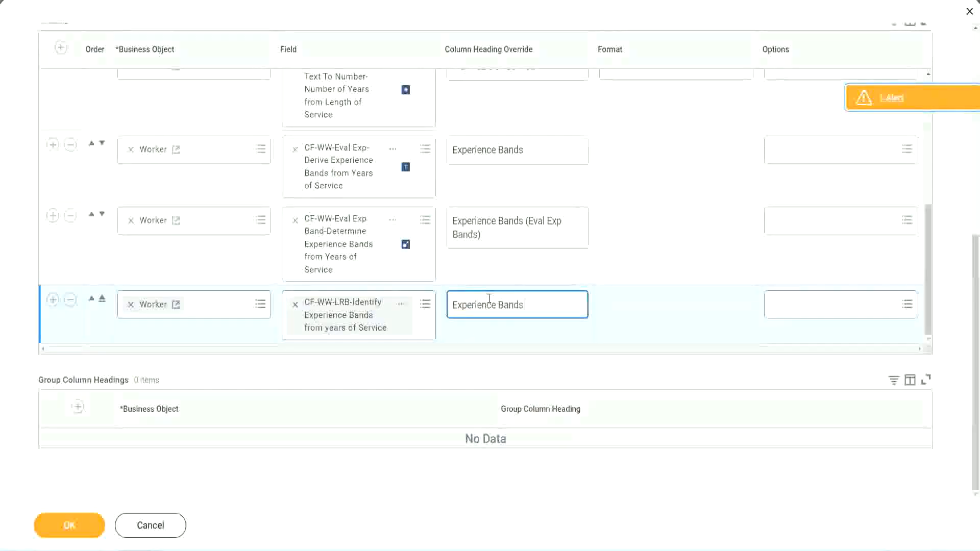
type(" (LRB)")
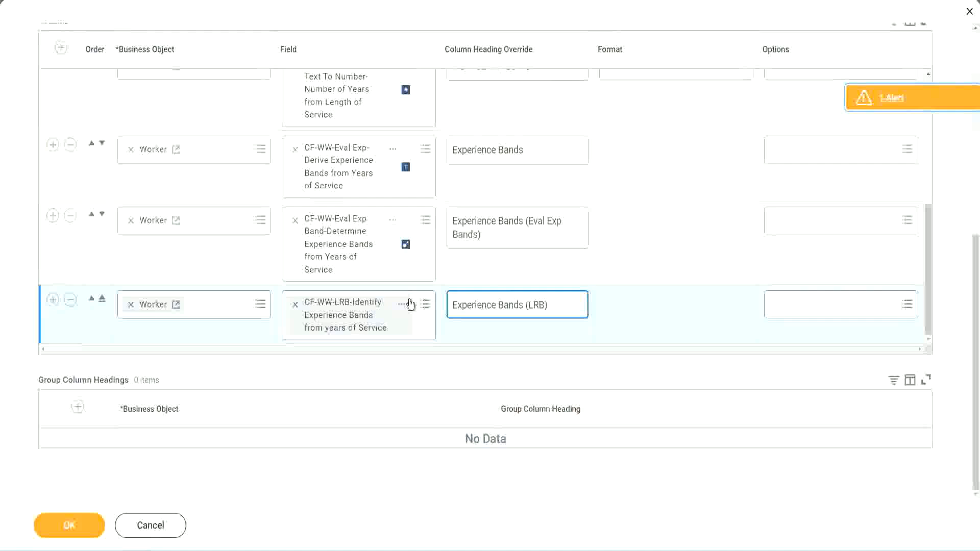
left_click(87, 535)
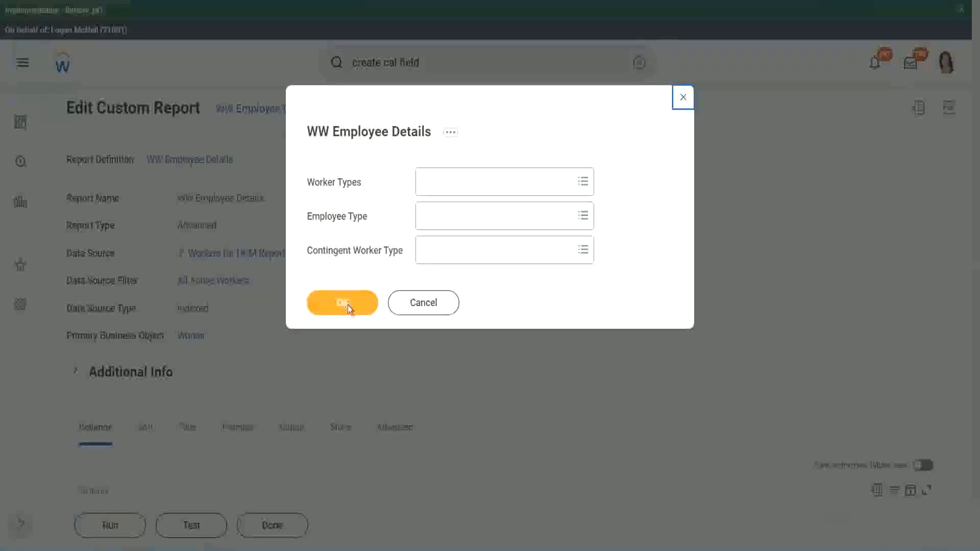
Run WW Employee Details with blank prompts and compare the three experience band columns across the workers.
left_click(348, 306)
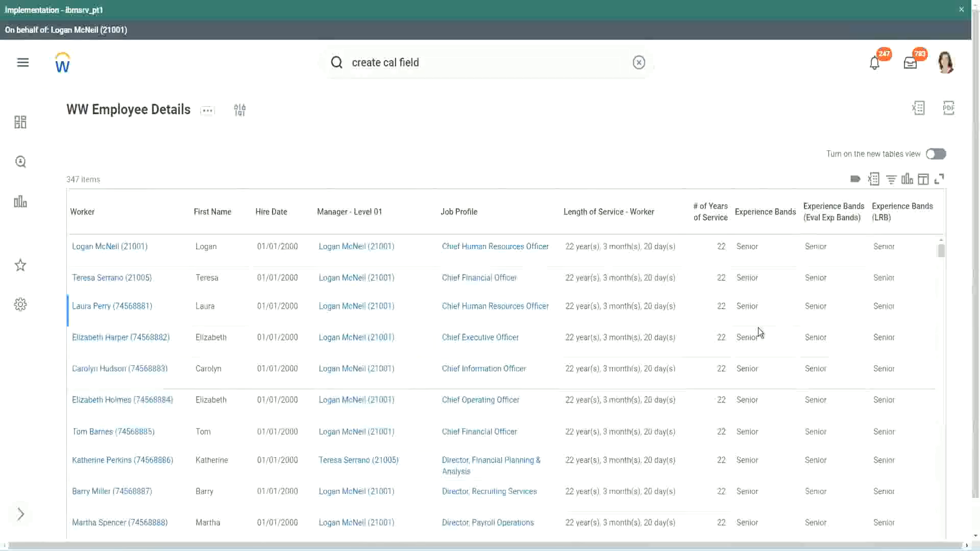
double_click(750, 247)
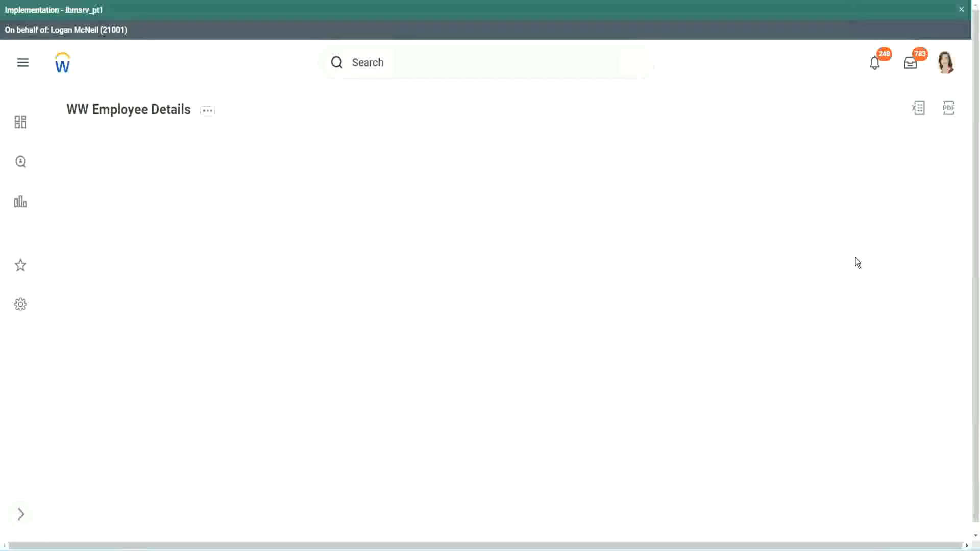
scroll(851, 287, "down", 10)
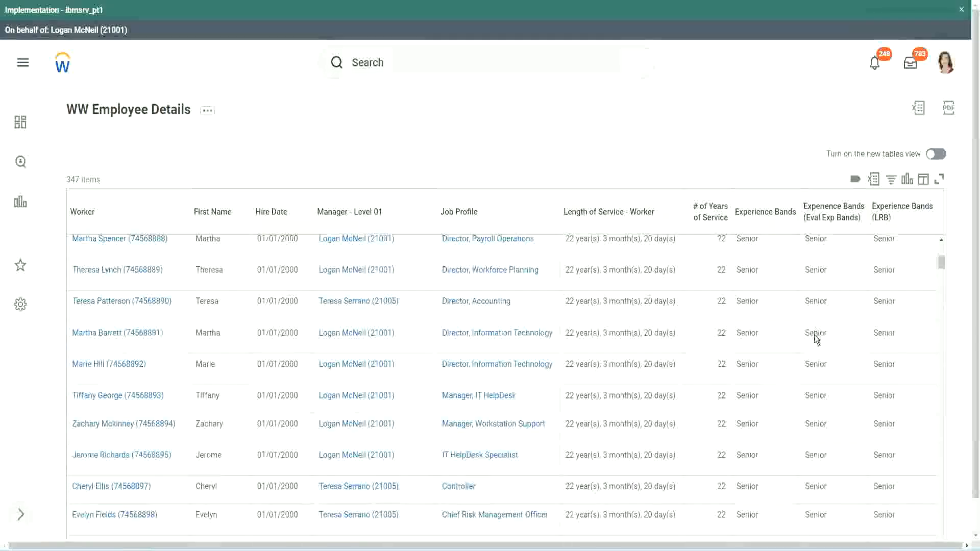
scroll(811, 347, "down", 3)
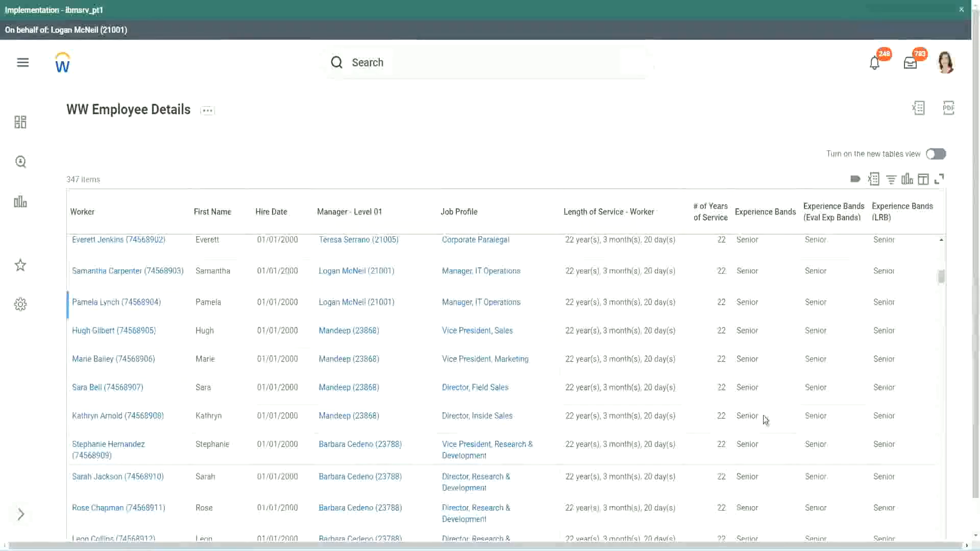
scroll(764, 454, "down", 3)
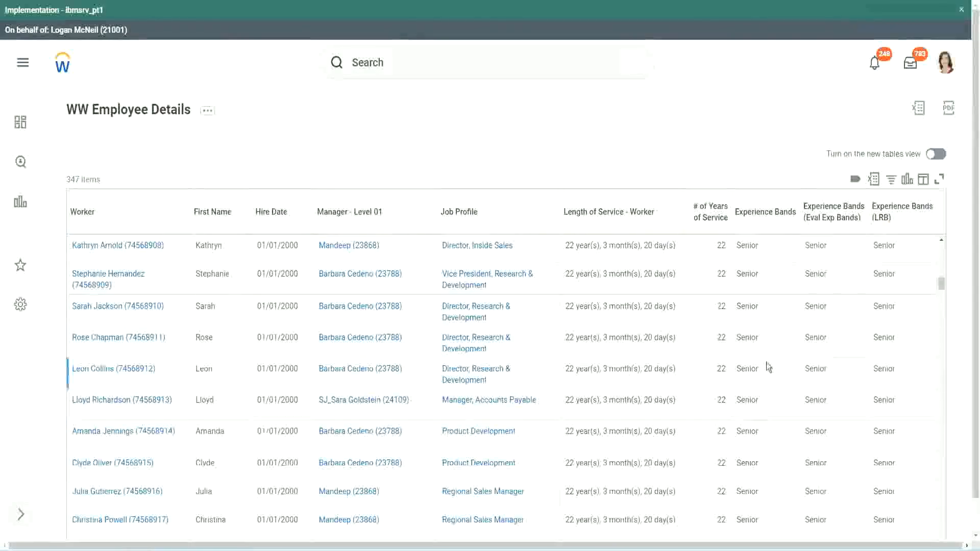
scroll(767, 364, "down", 1)
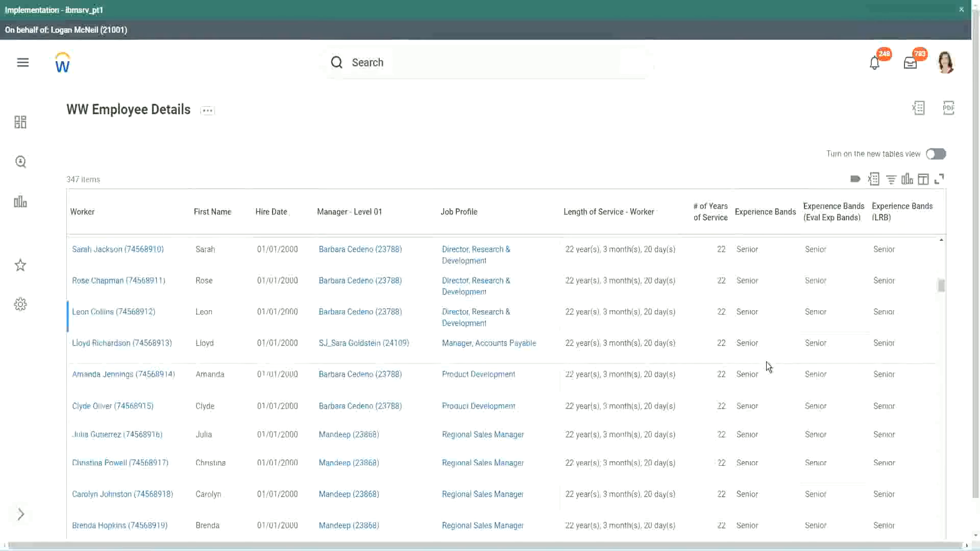